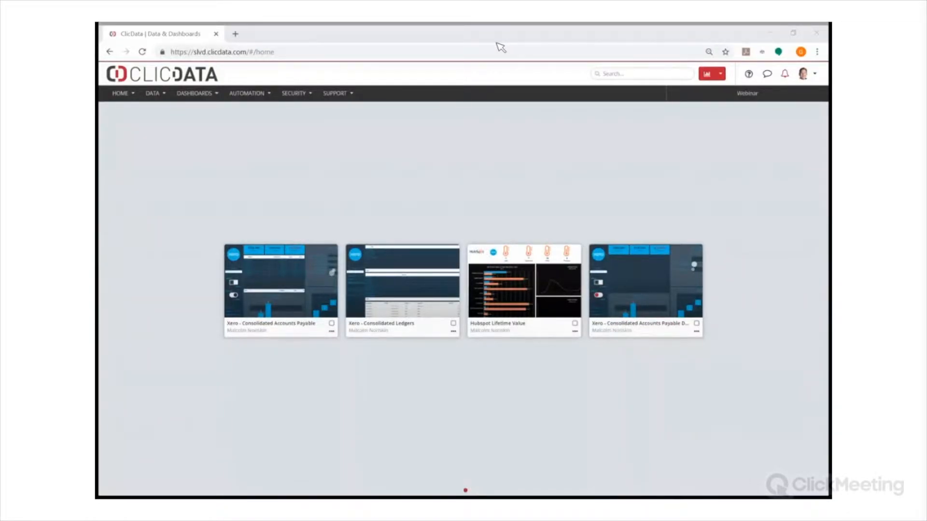
# - Open the Xero - Consolidated Accounts Payable dashboard and show it full screen
pyautogui.click(323, 251)
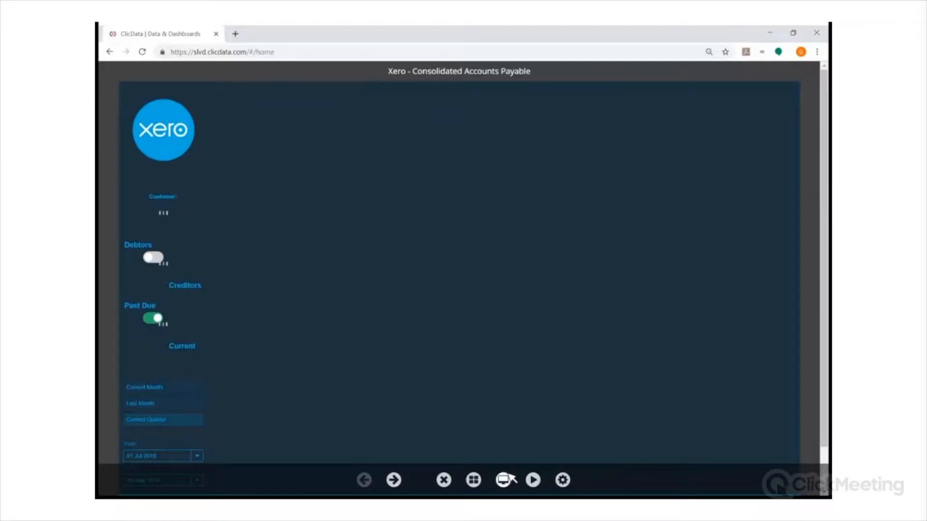
pyautogui.click(507, 479)
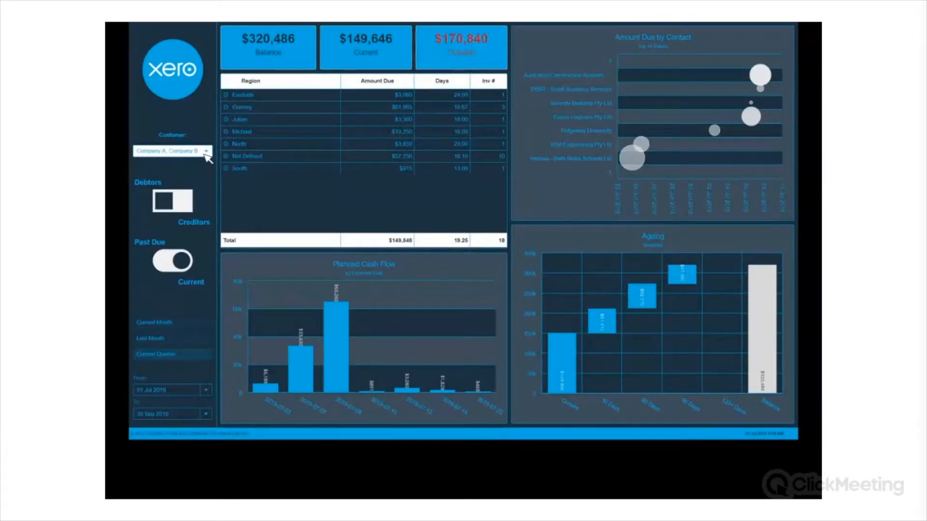
# - View the creditors' current and past due amounts on the dashboard, and return to debtors
pyautogui.click(192, 207)
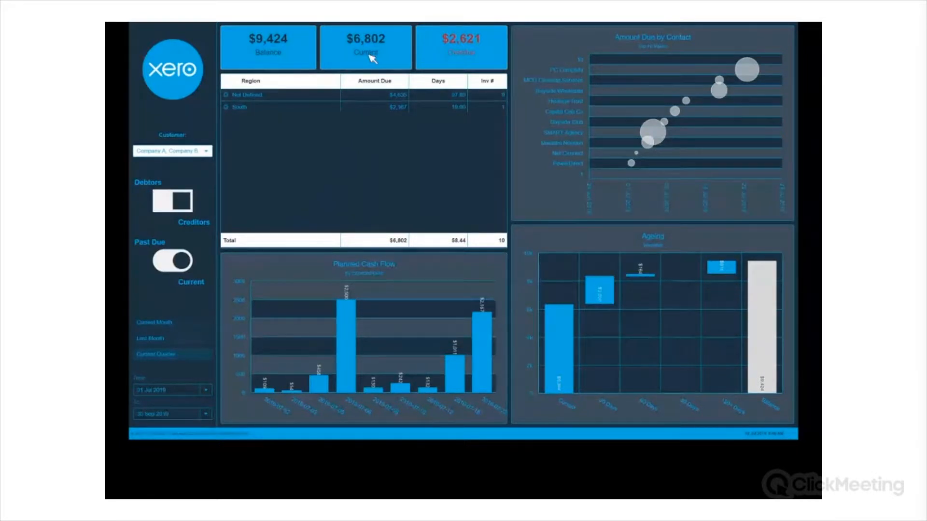
pyautogui.click(164, 265)
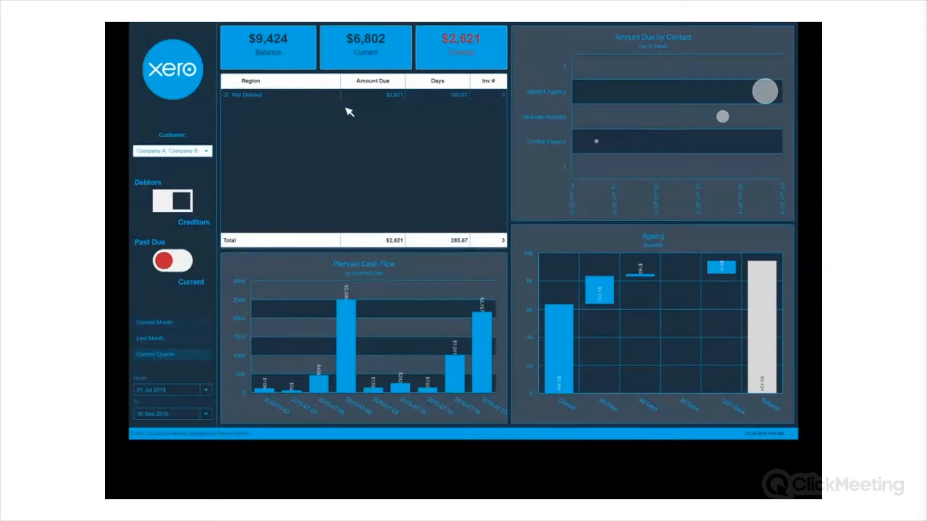
pyautogui.click(177, 206)
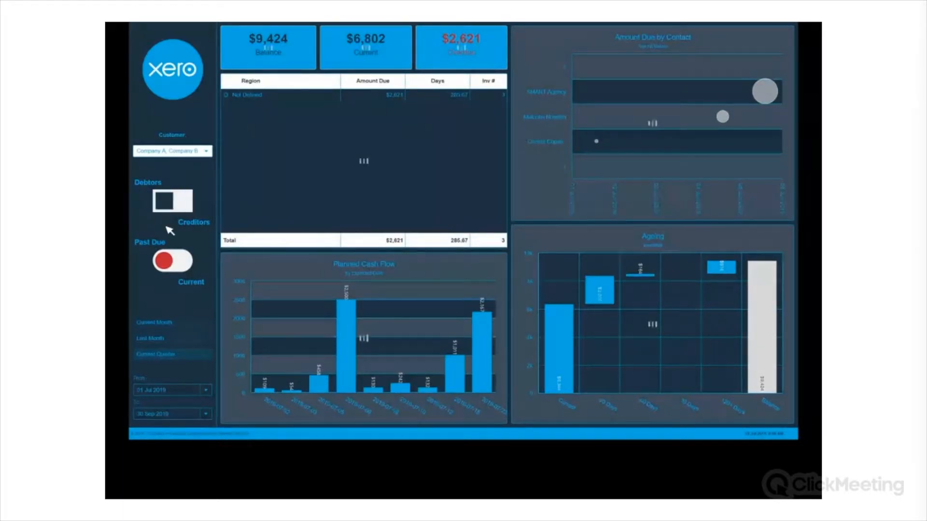
# - Filter the dashboard to Company B only and show its current amounts
pyautogui.click(207, 153)
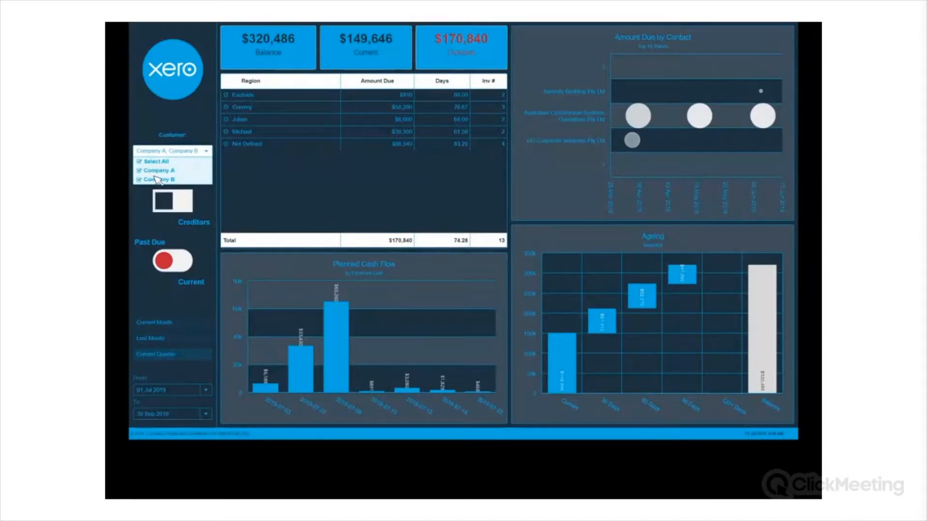
pyautogui.click(140, 171)
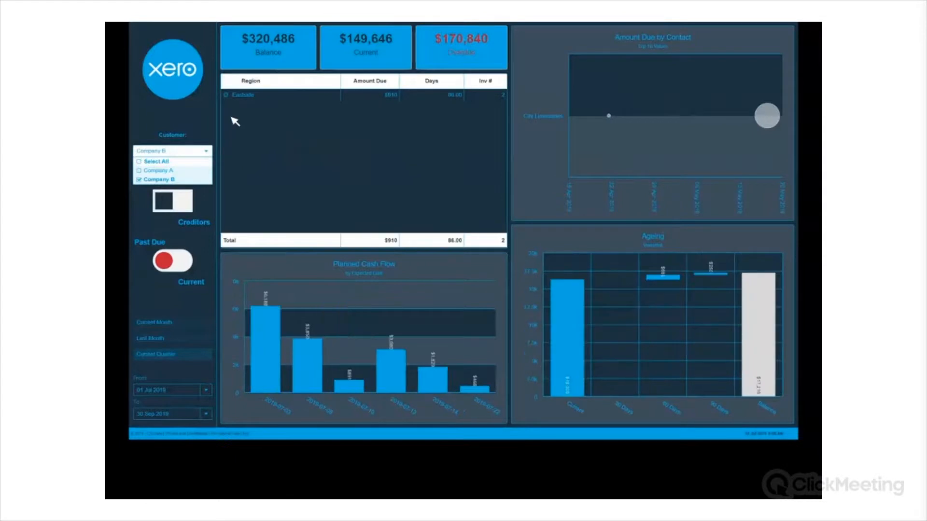
pyautogui.click(179, 258)
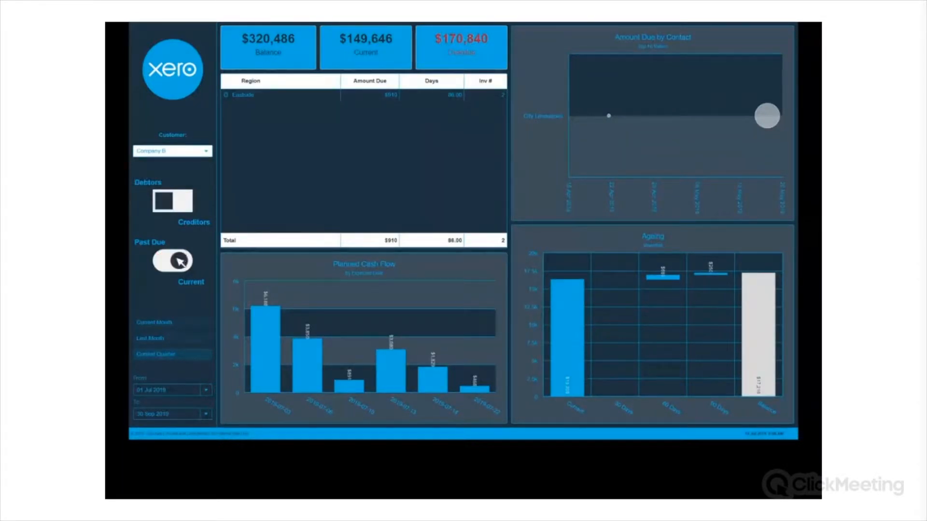
# - Expand the Eastside, North and Not Defined regions in the drilldown table to show their customers
pyautogui.click(231, 96)
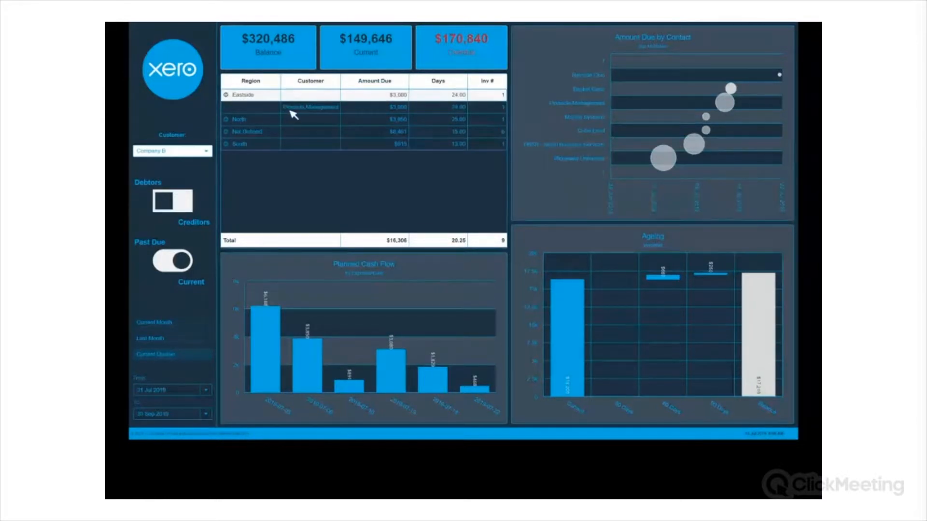
pyautogui.click(228, 121)
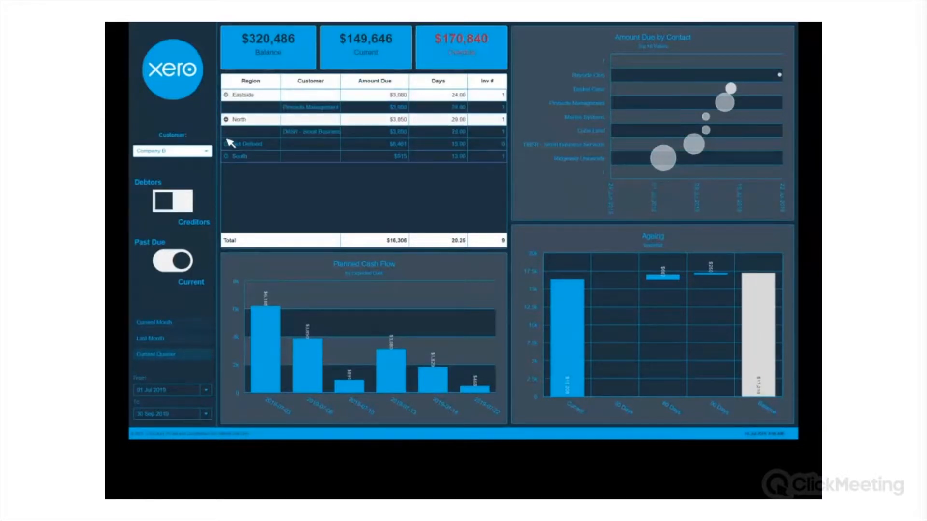
pyautogui.click(227, 144)
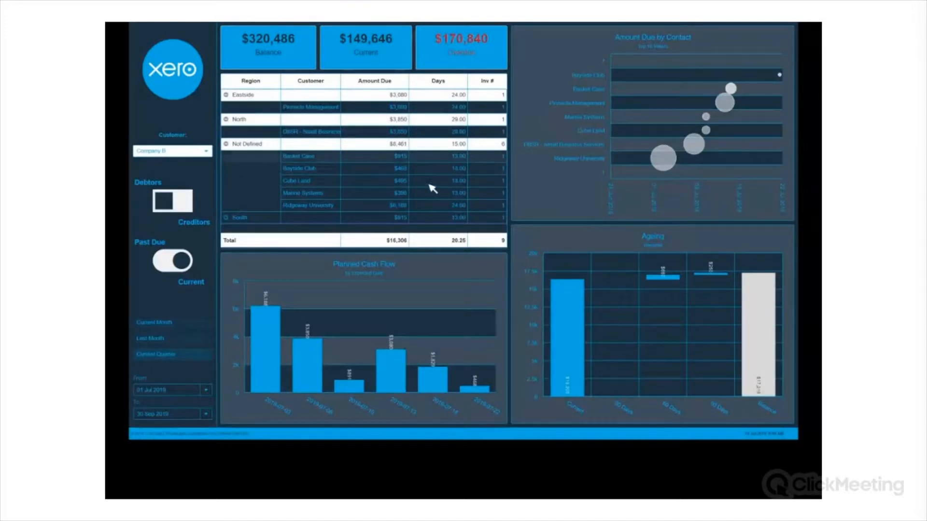
# - Examine the row details behind the Bayside Club entry in the drilldown table and close them
pyautogui.click(315, 173)
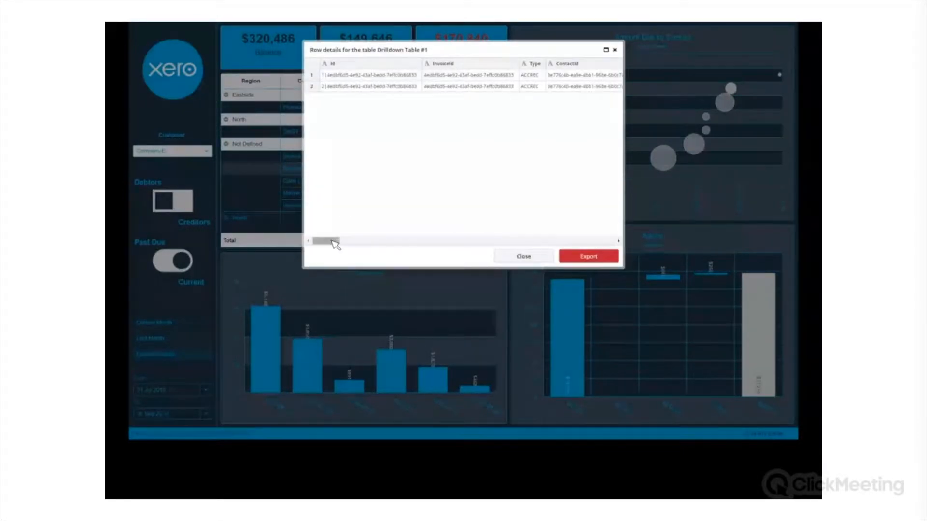
pyautogui.moveTo(334, 243); pyautogui.dragTo(454, 245)
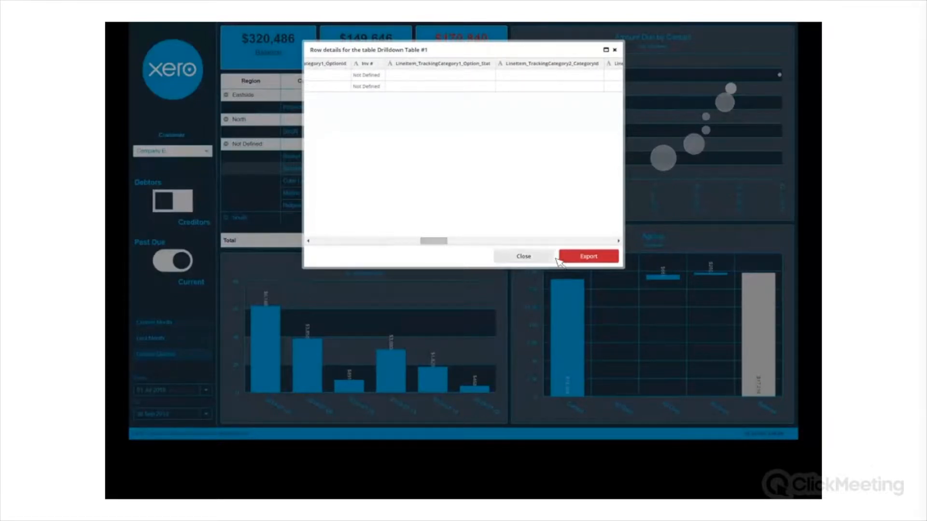
pyautogui.click(525, 256)
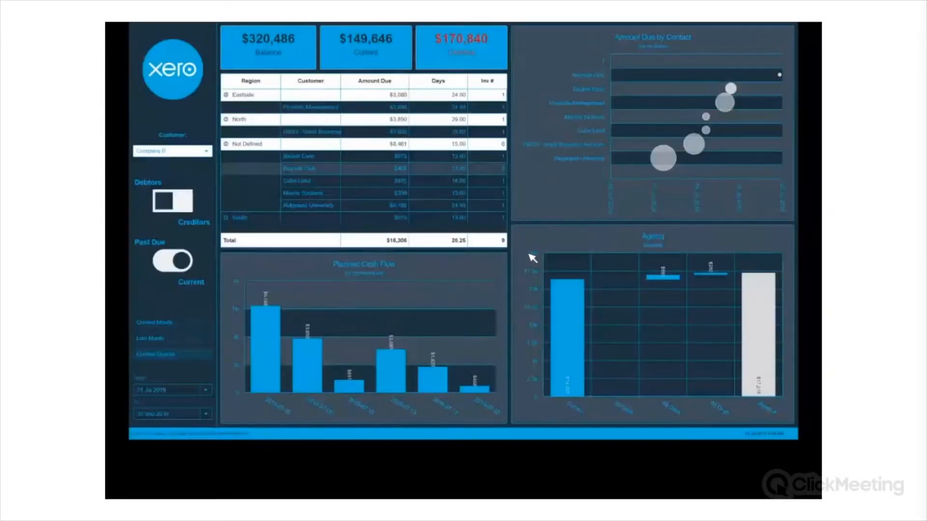
# - Collapse the Not Defined region and leave the full-screen dashboard for the home page
pyautogui.click(226, 144)
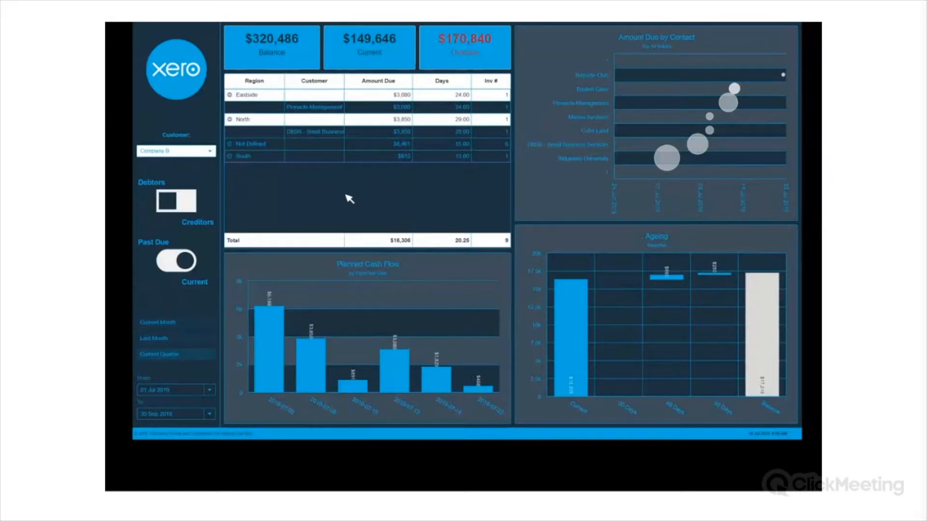
pyautogui.press('Escape')
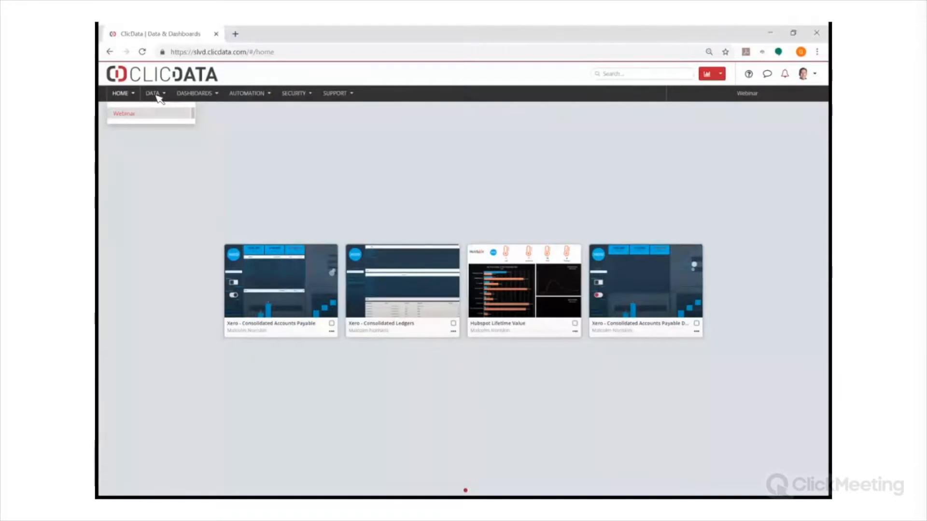
pyautogui.moveTo(163, 93)
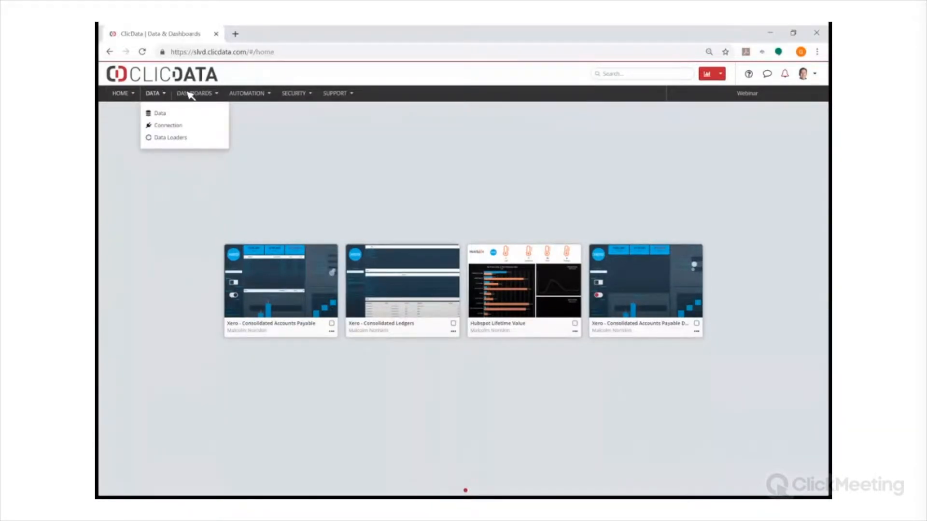
pyautogui.moveTo(199, 95)
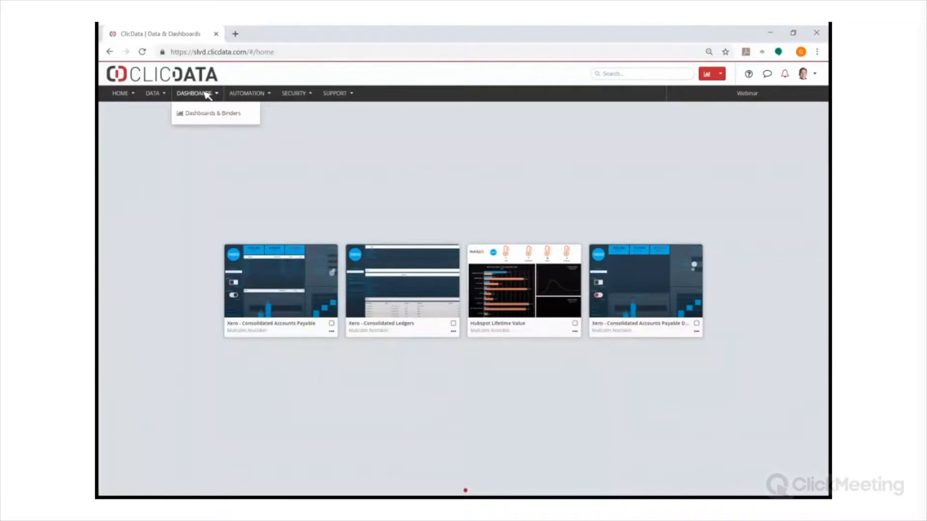
pyautogui.moveTo(252, 94)
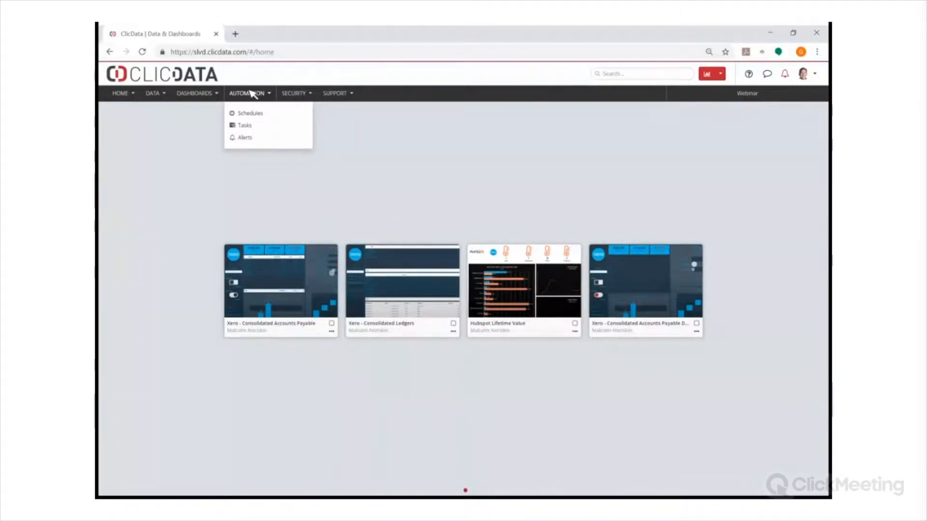
pyautogui.click(295, 95)
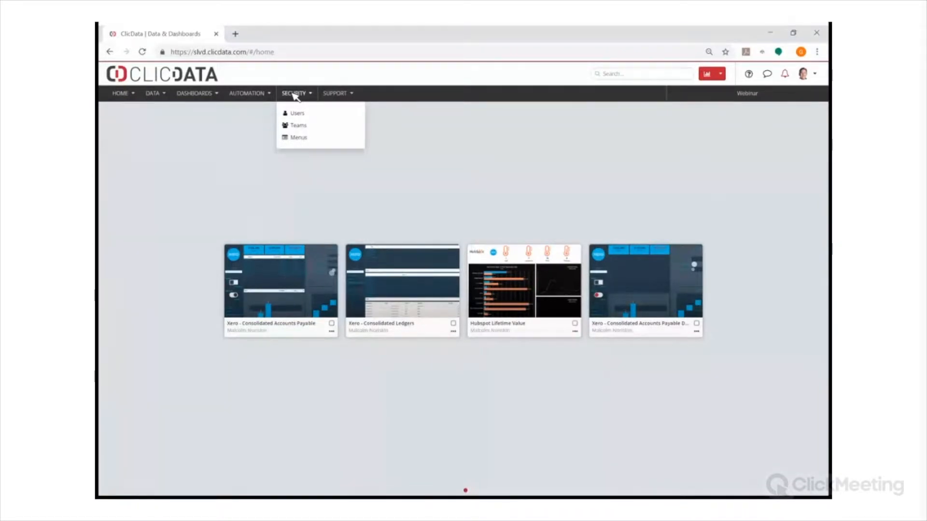
pyautogui.click(349, 94)
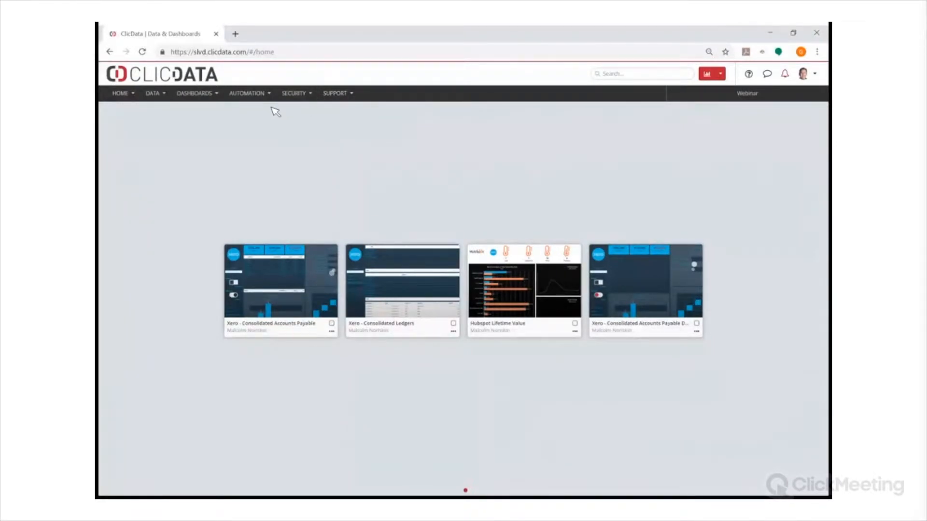
# - Open the data connections page in a new browser tab and switch to it
pyautogui.click(163, 95)
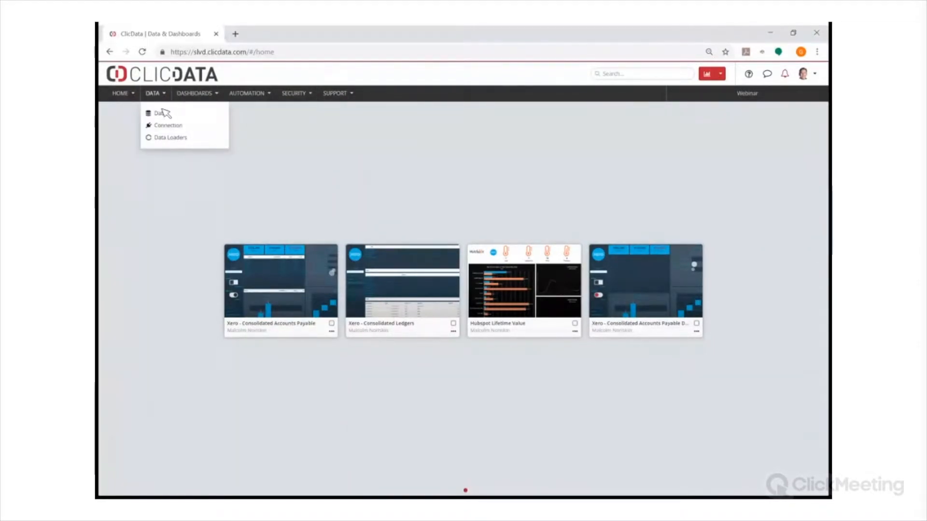
pyautogui.middleClick(186, 122)
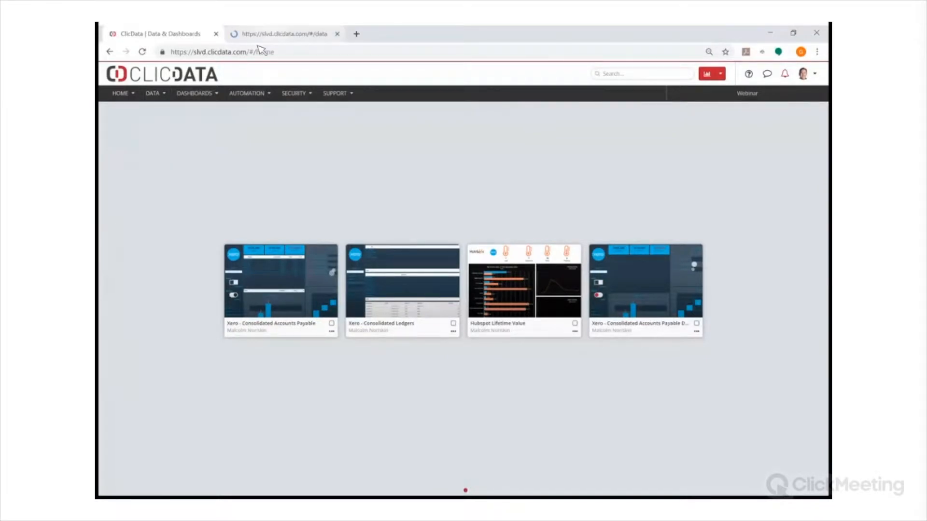
pyautogui.click(263, 34)
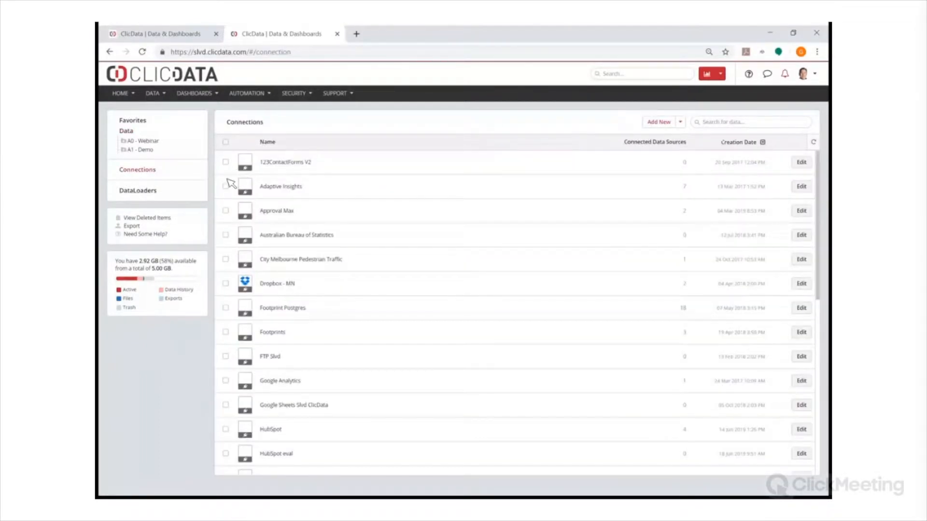
# - Review the settings of the Xero - Company B connection and close them without saving
pyautogui.scroll(-4, 258, 232)
pyautogui.scroll(-4, 256, 230)
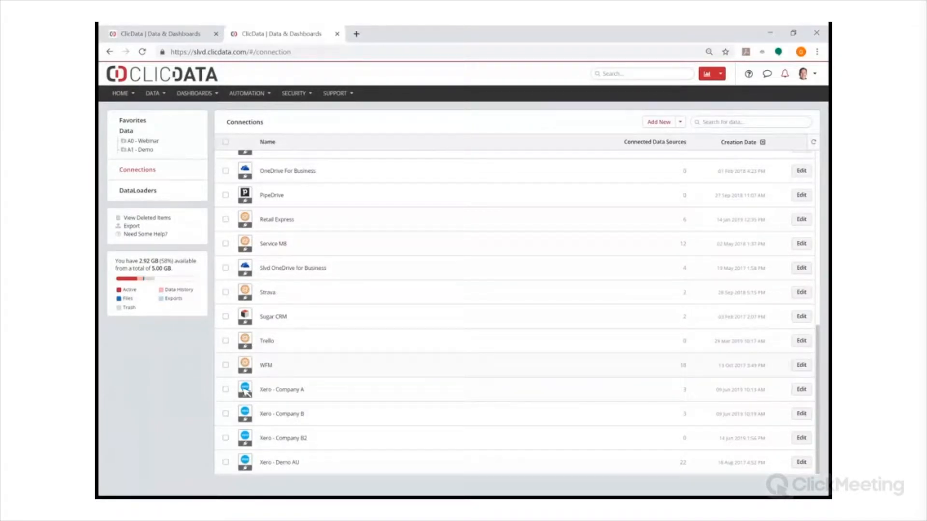
pyautogui.click(226, 413)
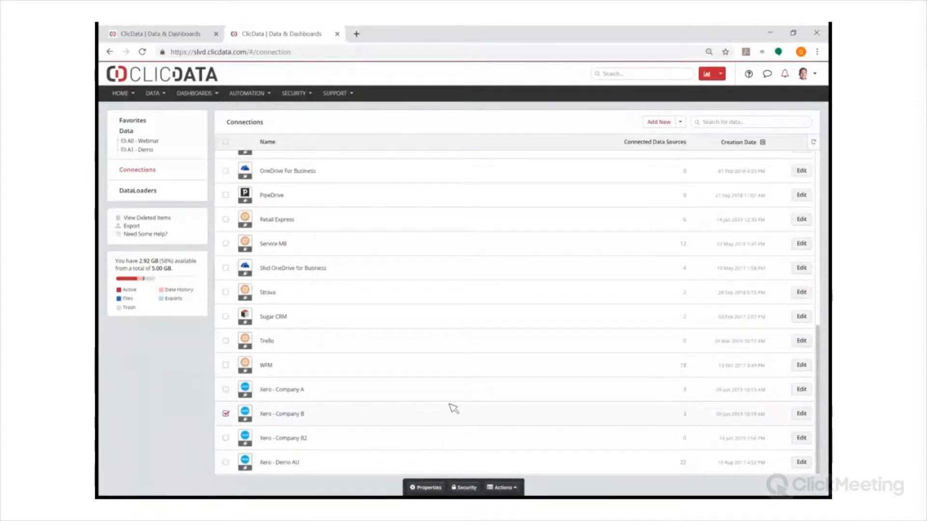
pyautogui.click(437, 488)
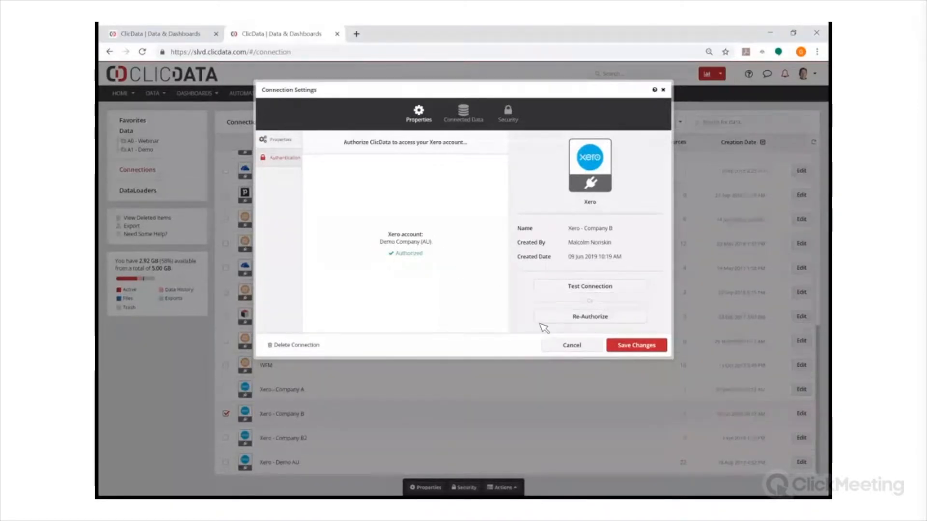
pyautogui.click(561, 342)
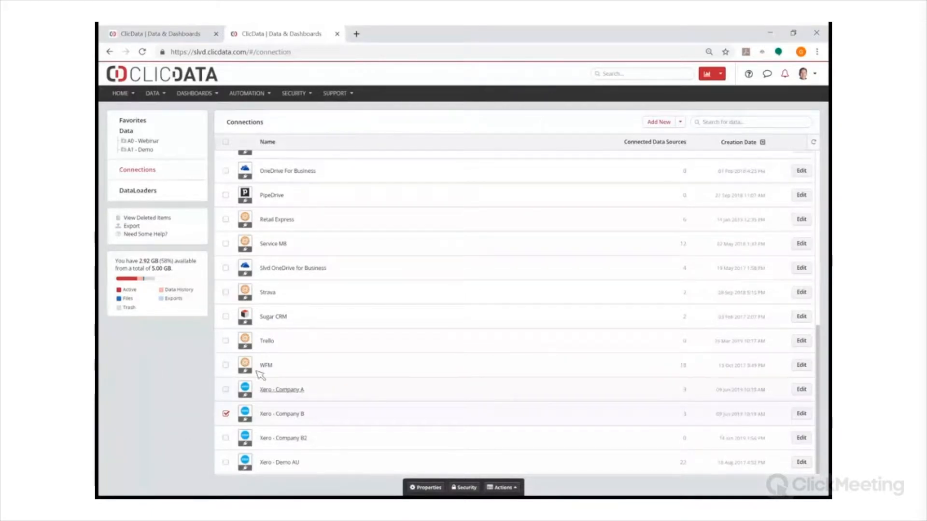
# - In the A0 - Live folder under A0 - Webinar, start adding data from the Xero - Company B connection
pyautogui.click(128, 143)
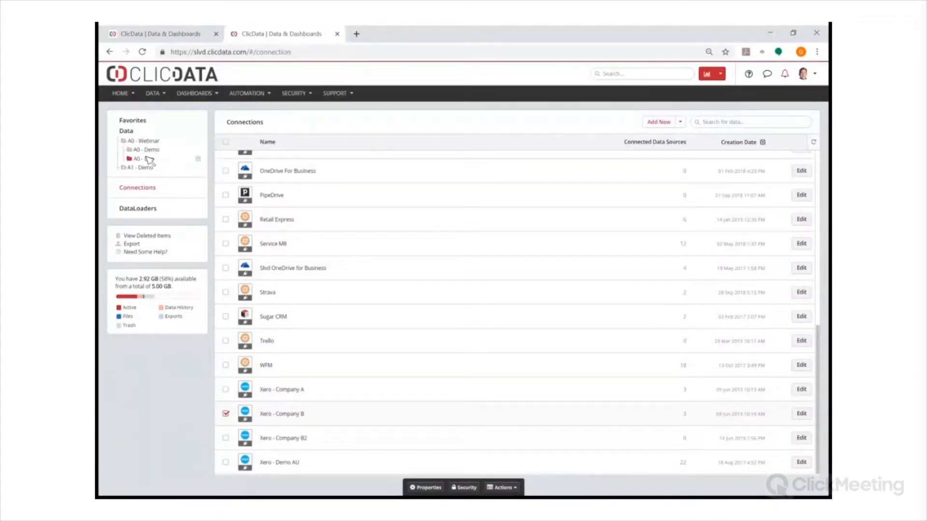
pyautogui.click(148, 160)
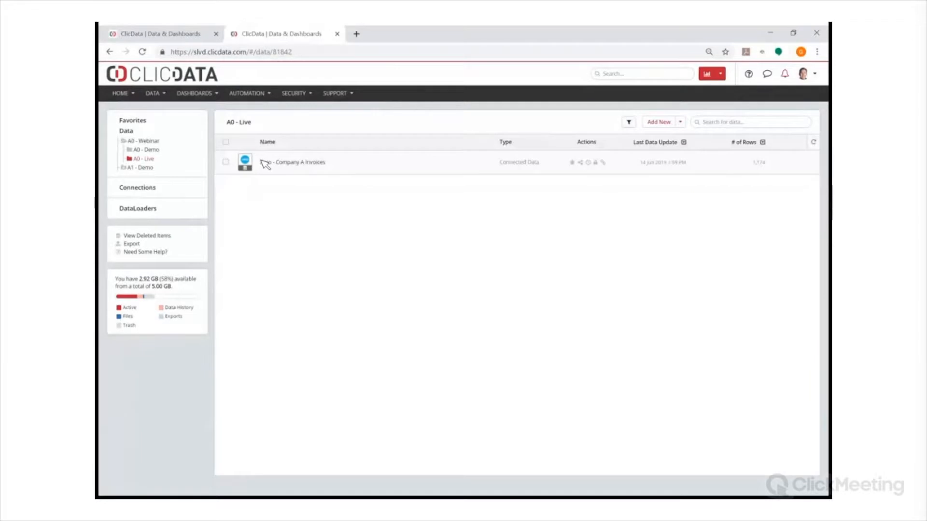
pyautogui.click(671, 121)
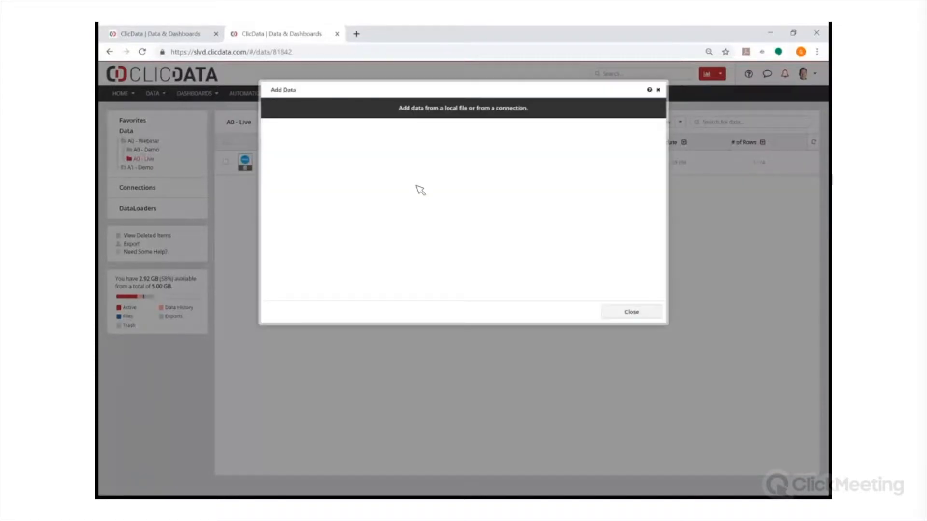
pyautogui.scroll(-5, 449, 193)
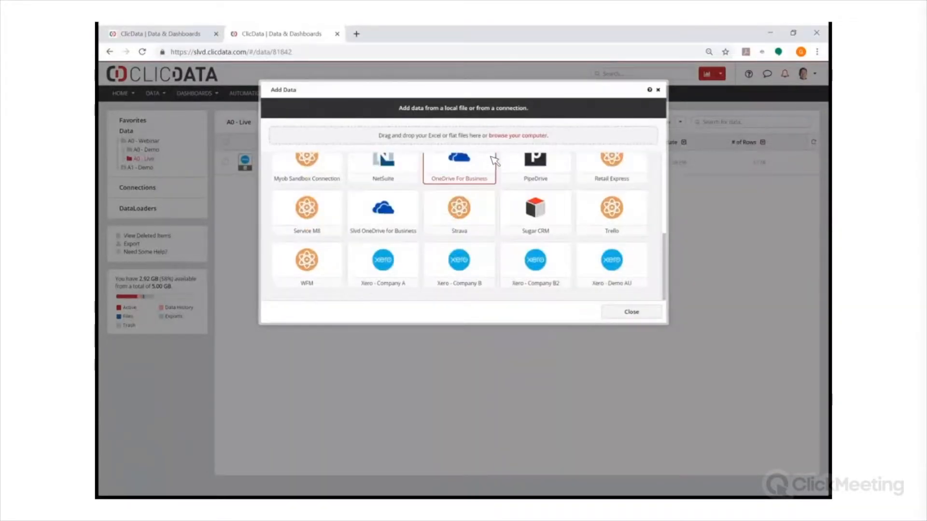
pyautogui.scroll(5, 492, 164)
pyautogui.scroll(-5, 490, 177)
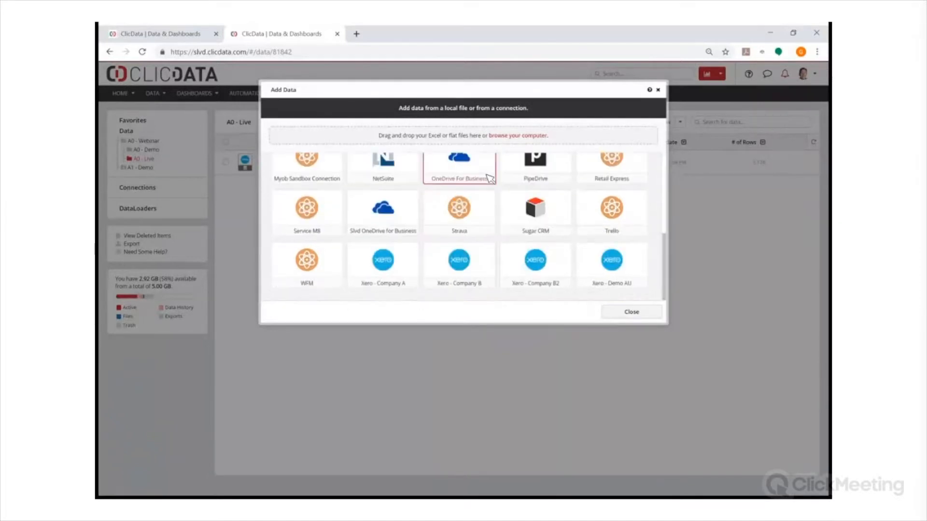
pyautogui.click(459, 258)
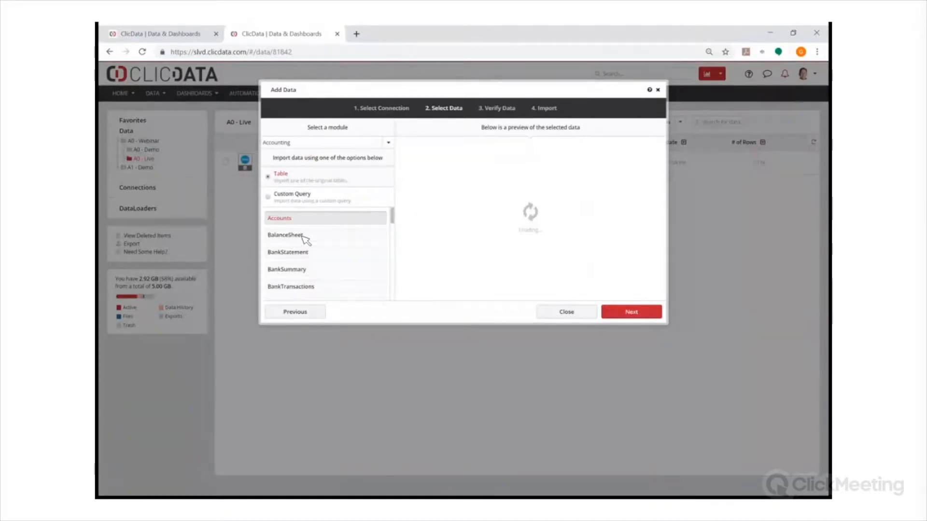
# - Look through the tables of the Accounting module and preview the Invoices table
pyautogui.scroll(-5, 306, 239)
pyautogui.scroll(-3, 305, 239)
pyautogui.scroll(10, 305, 241)
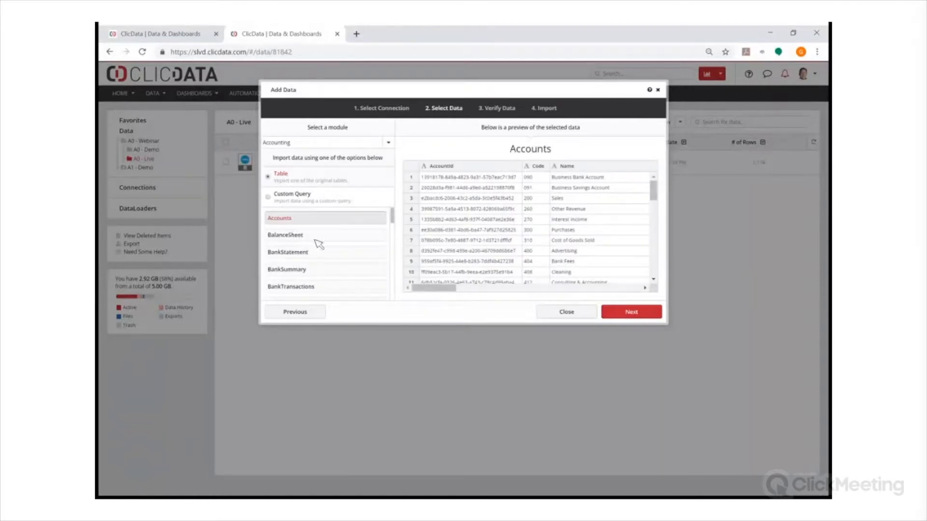
pyautogui.scroll(-8, 302, 249)
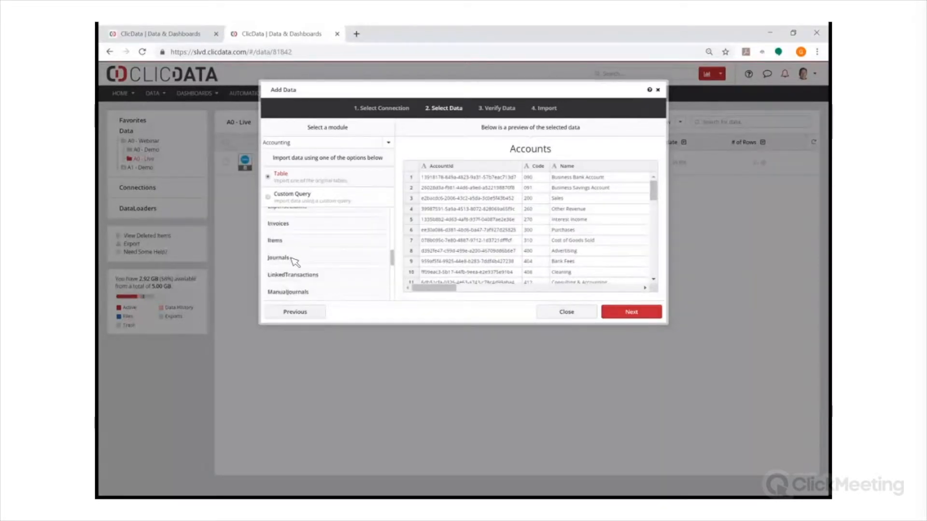
pyautogui.scroll(3, 292, 241)
pyautogui.click(285, 224)
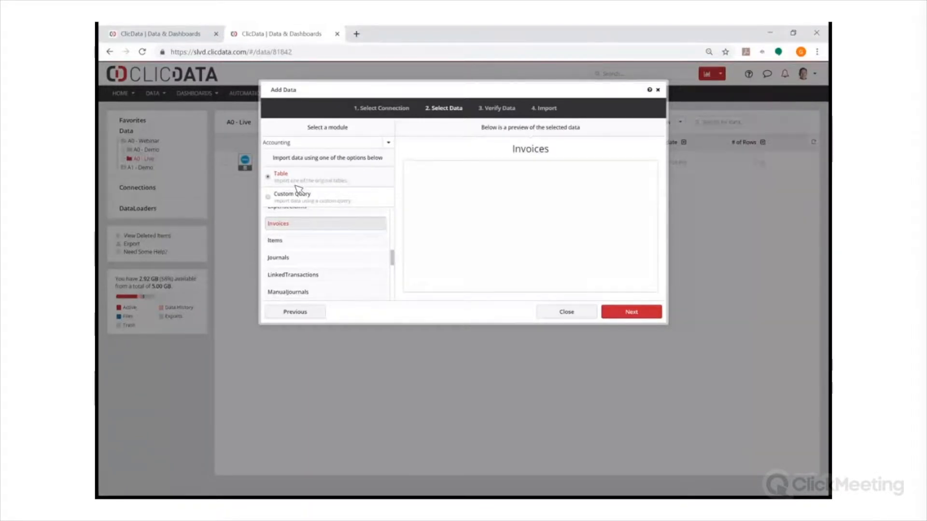
# - Switch the import to a custom query reading Select 'Company B' as Company from Invoices and preview it
pyautogui.click(272, 198)
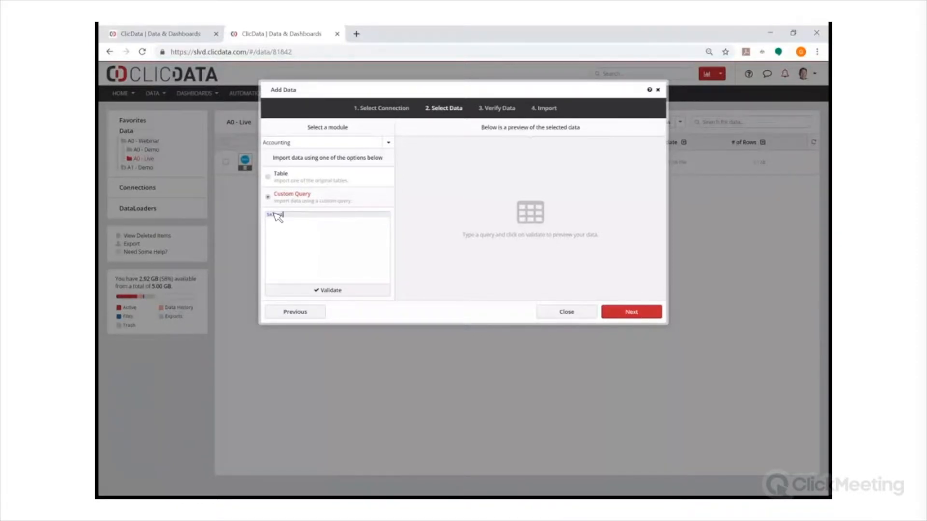
pyautogui.click(274, 214)
pyautogui.write('Select')
pyautogui.write(' `Co')
pyautogui.write("mpany B'")
pyautogui.write(' as Company From In')
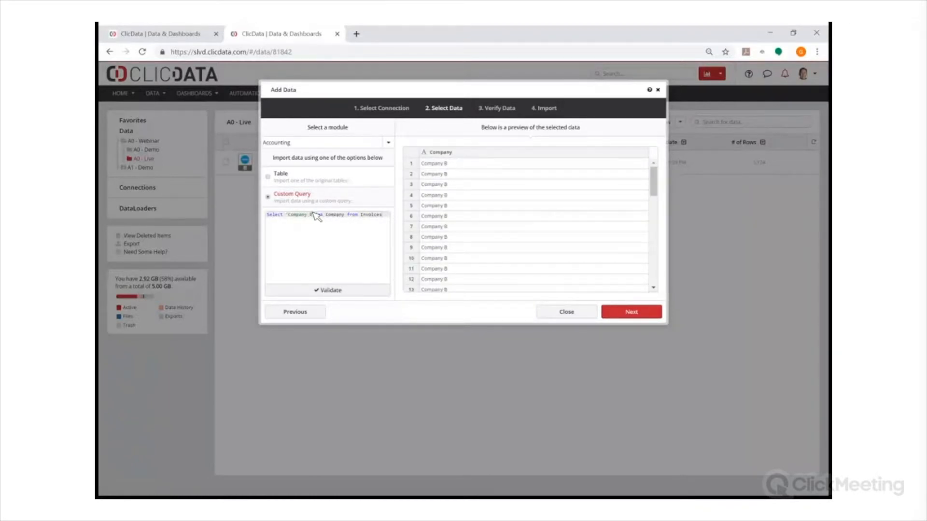
# - Extend the query with ,* after Company to include all invoice columns, validate it and proceed to data verification
pyautogui.click(345, 213)
pyautogui.write(',*')
pyautogui.click(333, 289)
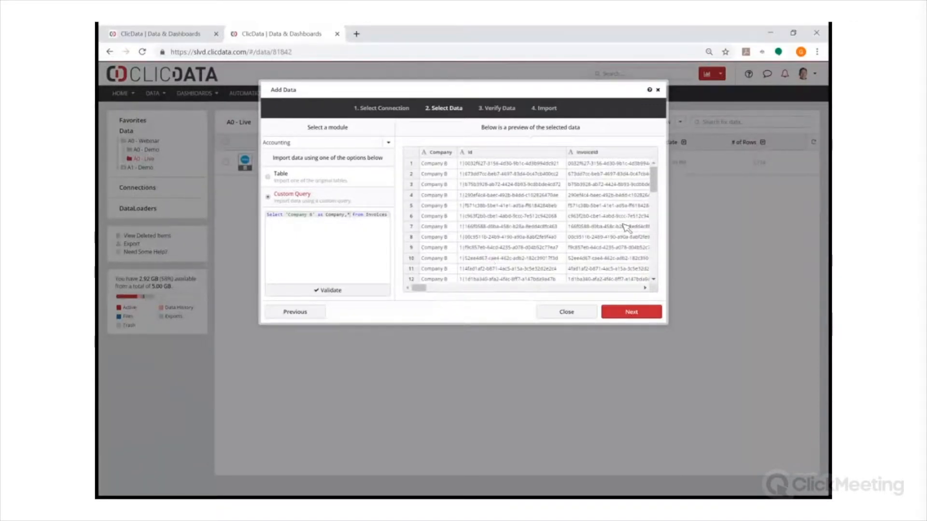
pyautogui.click(627, 312)
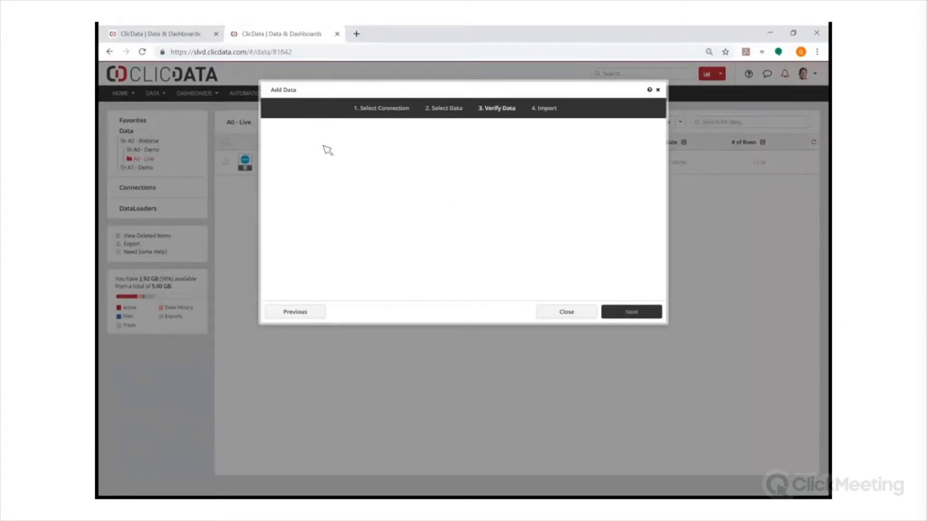
# - Name the data to import Xero - Company B Invoices, correcting the spelling of Company
pyautogui.write('Xero - Com')
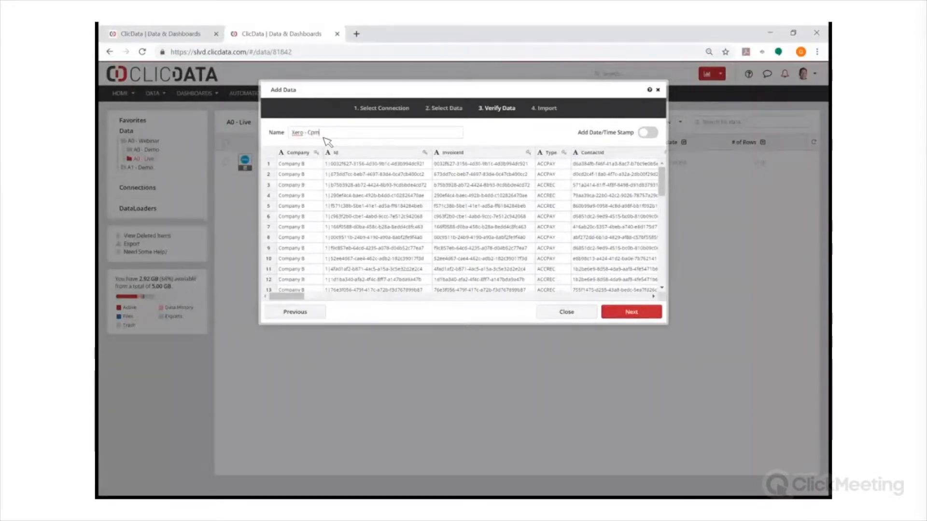
pyautogui.press('BackSpace')
pyautogui.press('BackSpace')
pyautogui.press('BackSpace')
pyautogui.write('ompnay B Invoices')
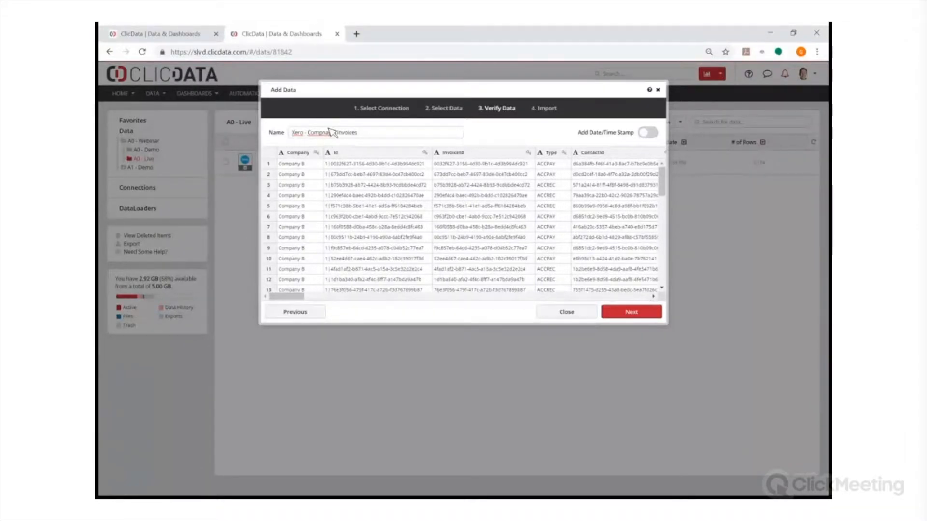
pyautogui.doubleClick(320, 132)
pyautogui.write('Company B')
# - Import the data under the name Xero - Company B Invoices Demo and leave the import wizard
pyautogui.click(619, 315)
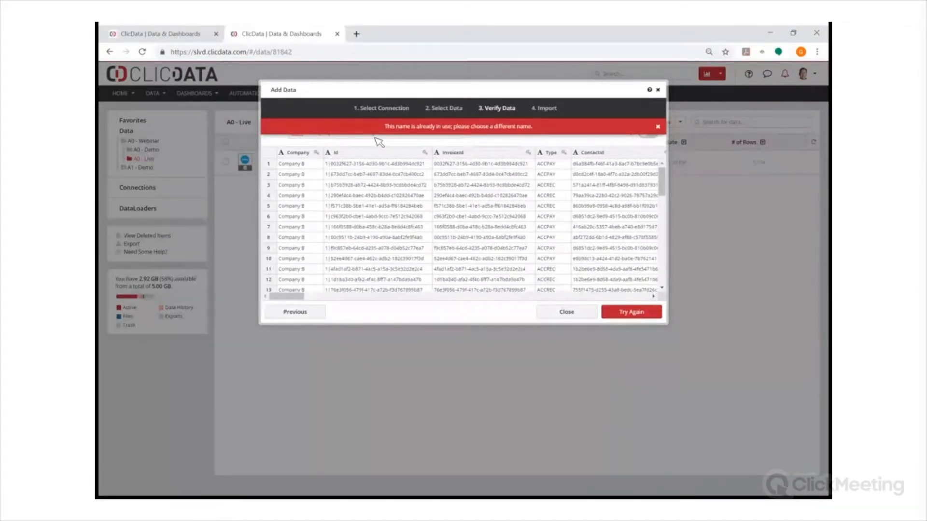
pyautogui.click(630, 310)
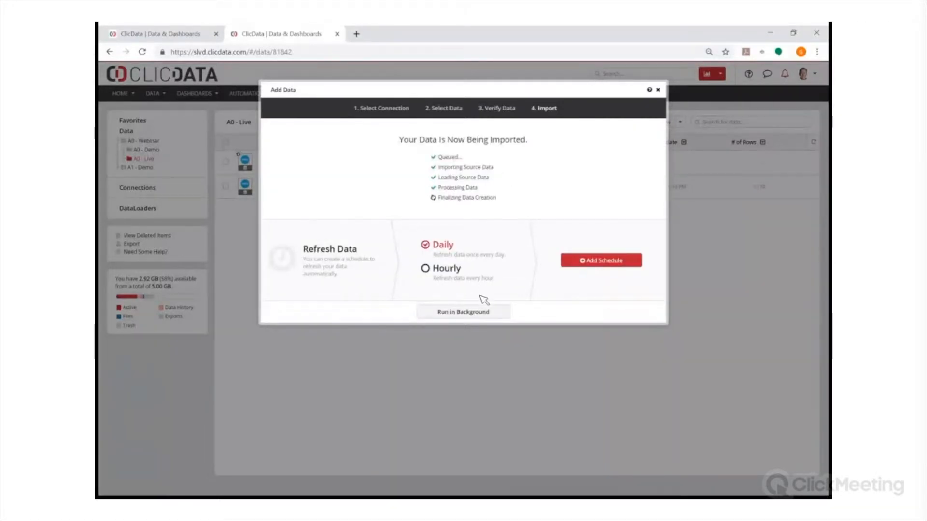
pyautogui.click(462, 312)
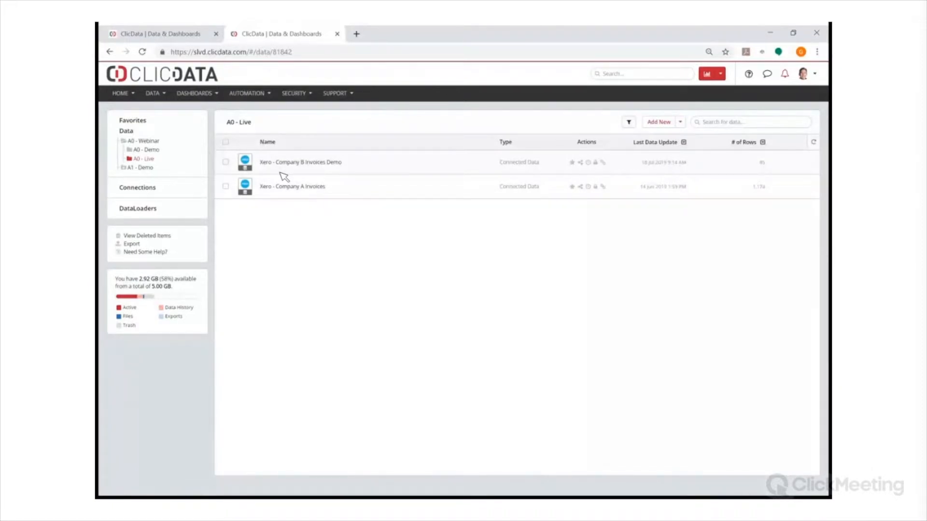
# - Create a fusion of the Xero - Company A Invoices and Xero - Company B Invoices Demo data
pyautogui.click(225, 162)
pyautogui.click(225, 186)
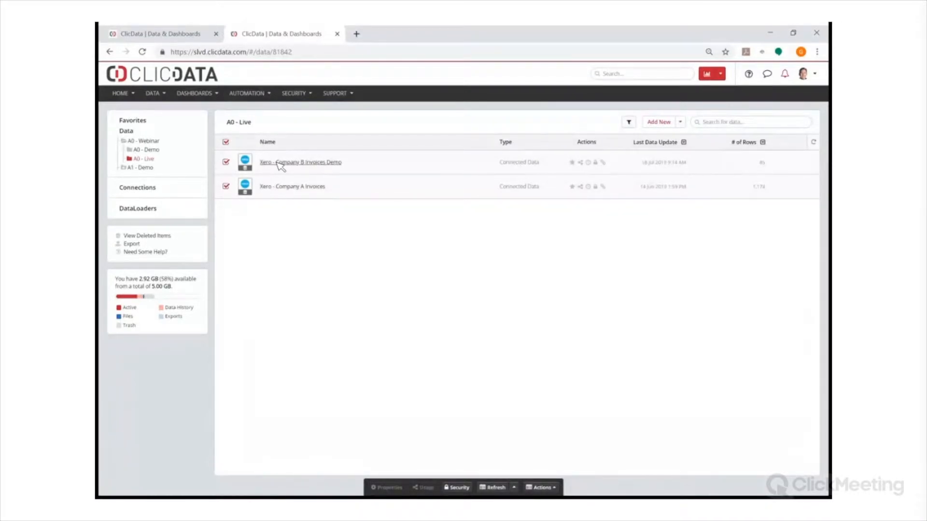
pyautogui.click(559, 486)
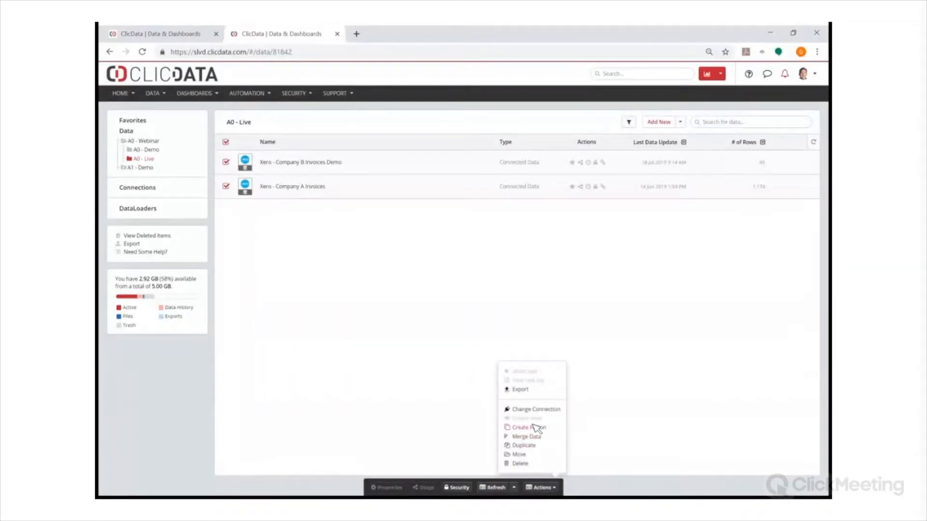
pyautogui.click(528, 427)
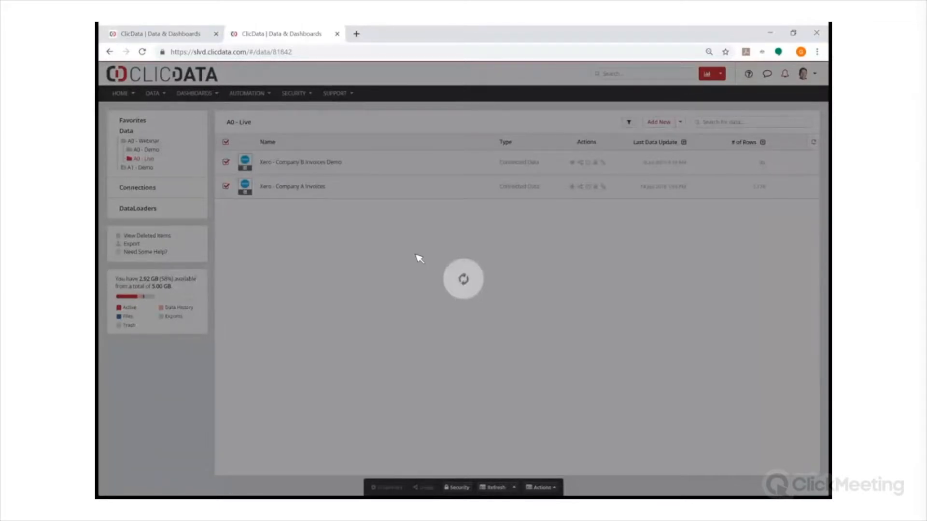
pyautogui.click(608, 272)
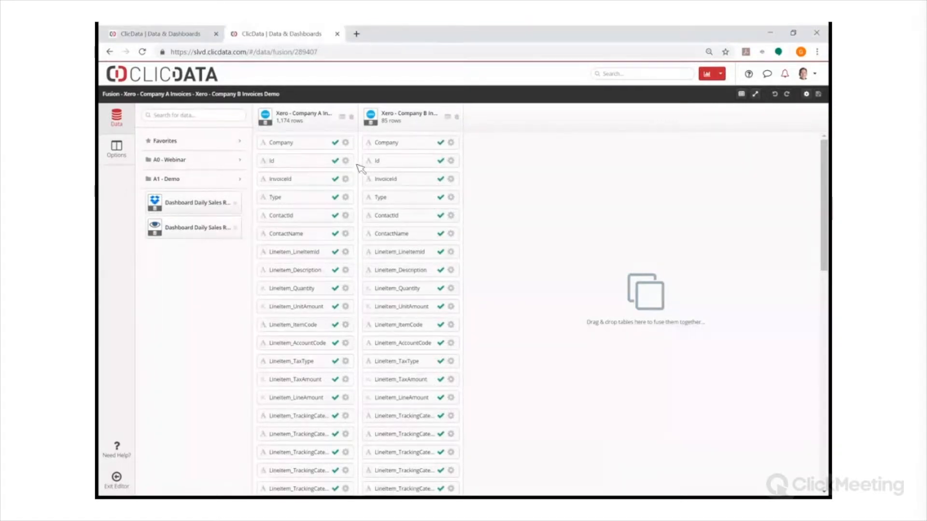
# - Review the matched columns of the two fused invoice tables and exit the fusion editor
pyautogui.scroll(-5, 381, 225)
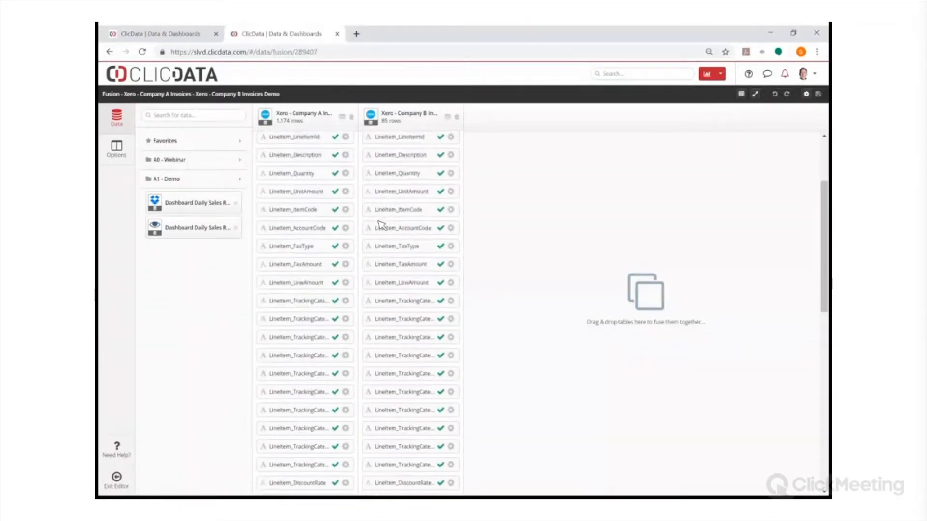
pyautogui.scroll(-8, 391, 227)
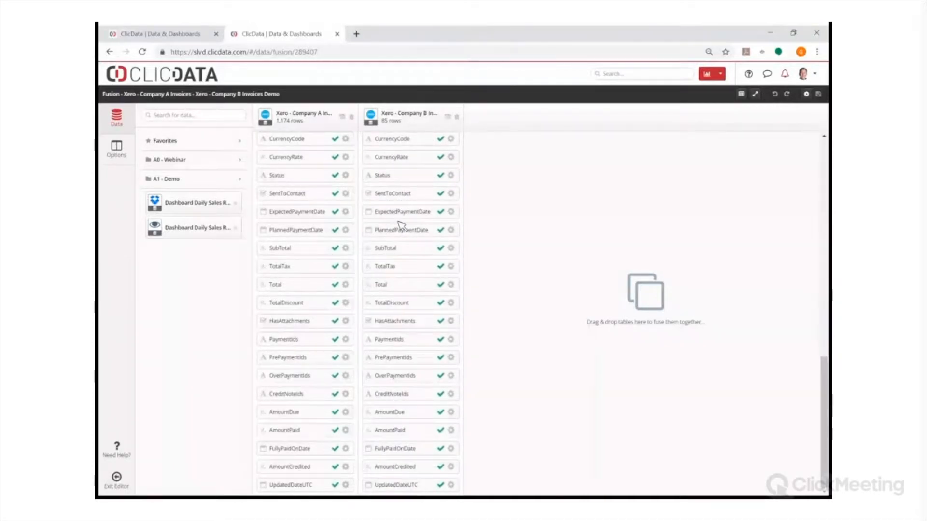
pyautogui.scroll(7, 381, 198)
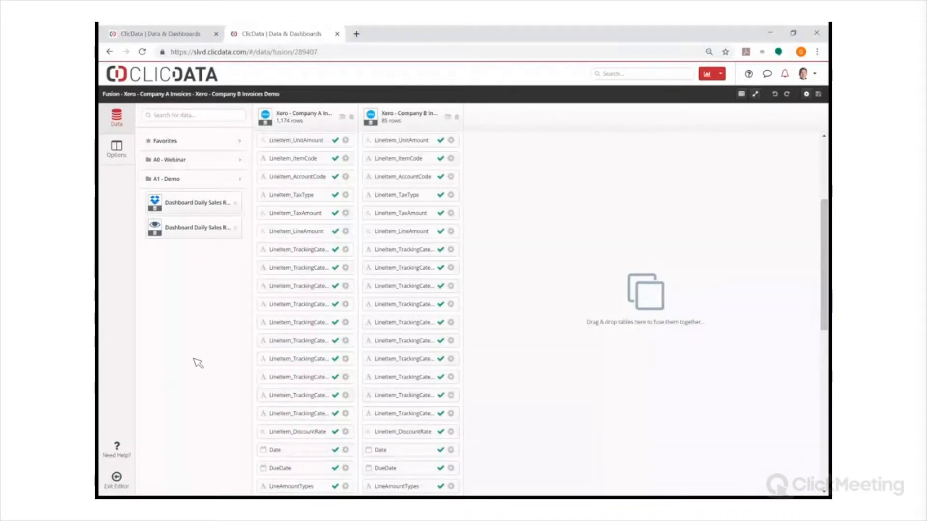
pyautogui.click(120, 480)
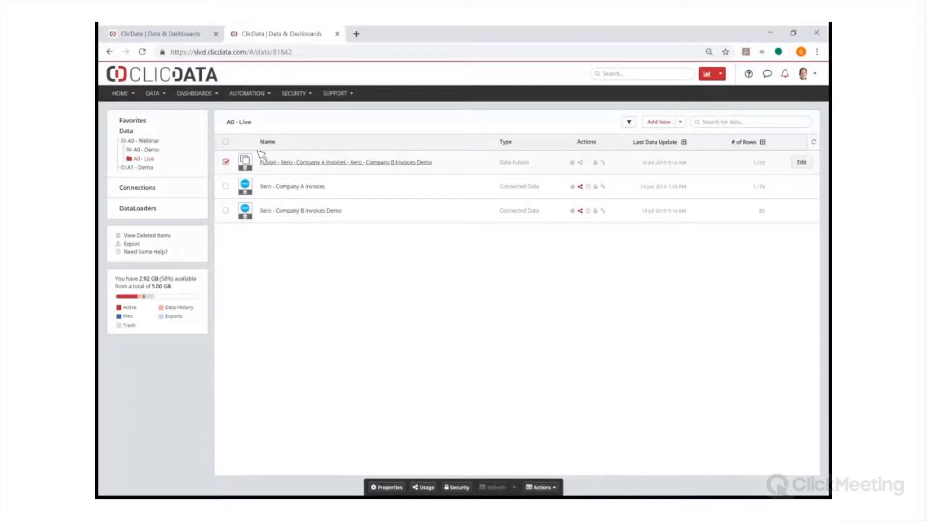
# - Create a view from the invoices fusion and add a Calculated Column transformation to it
pyautogui.click(560, 488)
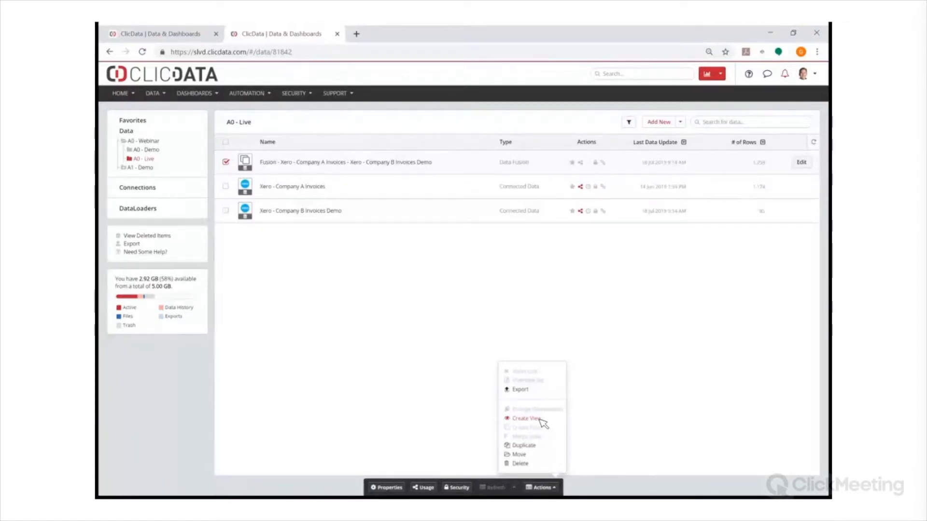
pyautogui.click(527, 419)
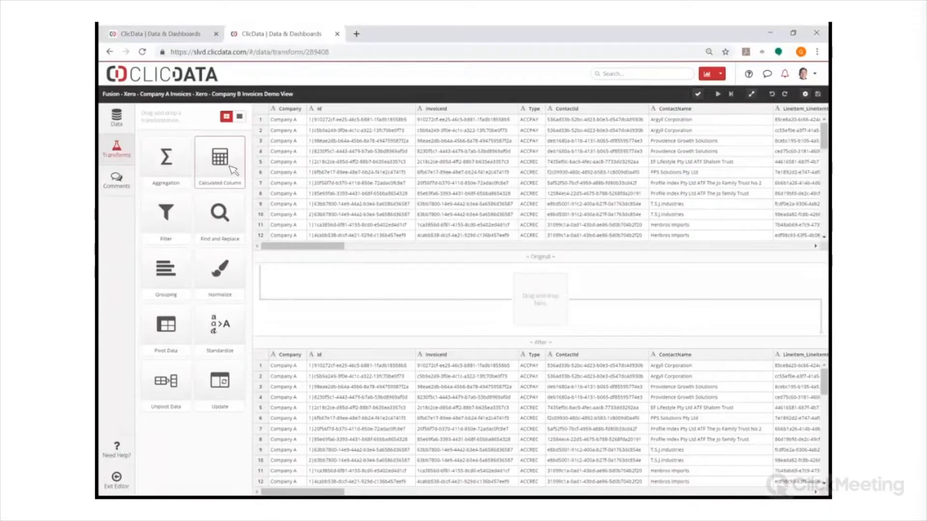
pyautogui.moveTo(282, 213); pyautogui.dragTo(240, 182)
pyautogui.moveTo(215, 157); pyautogui.dragTo(499, 260)
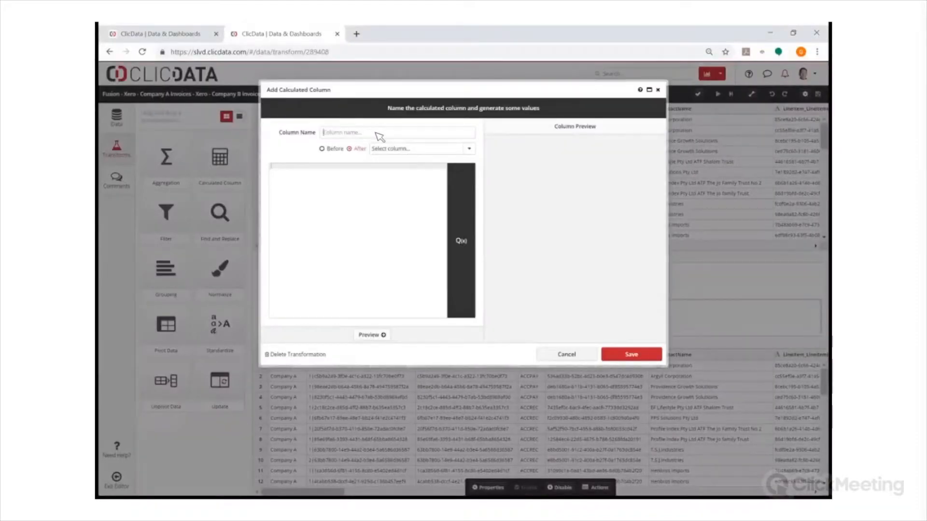
# - Name the calculated column Debtor Days and place it after the Date column
pyautogui.write('Debtor Days')
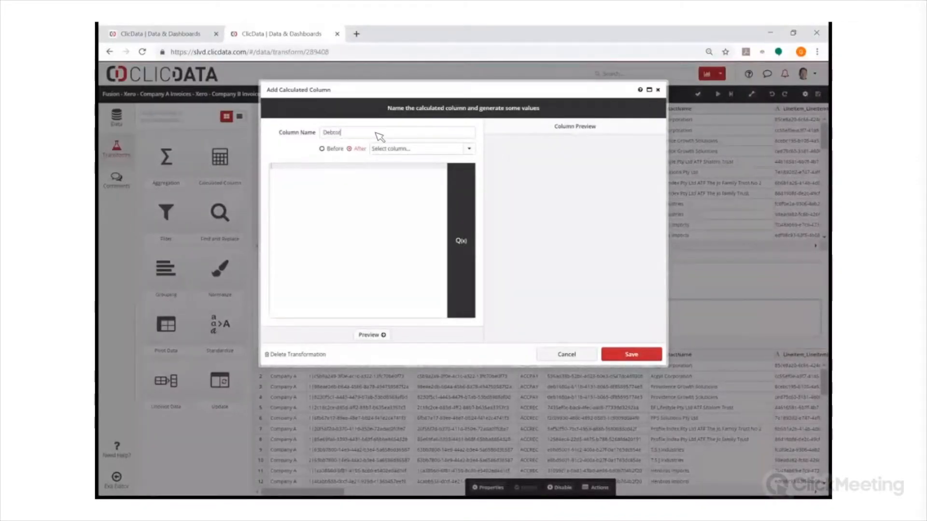
pyautogui.click(422, 148)
pyautogui.scroll(-10, 428, 198)
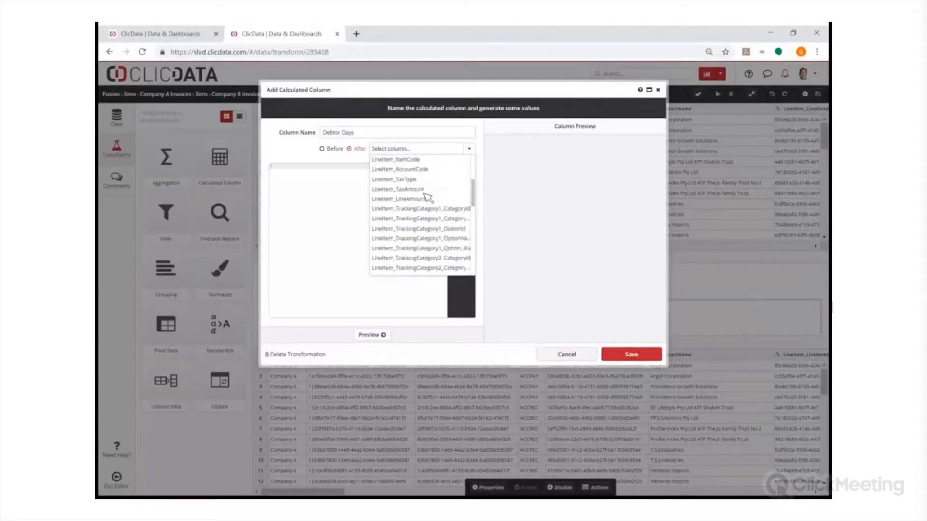
pyautogui.scroll(4, 427, 202)
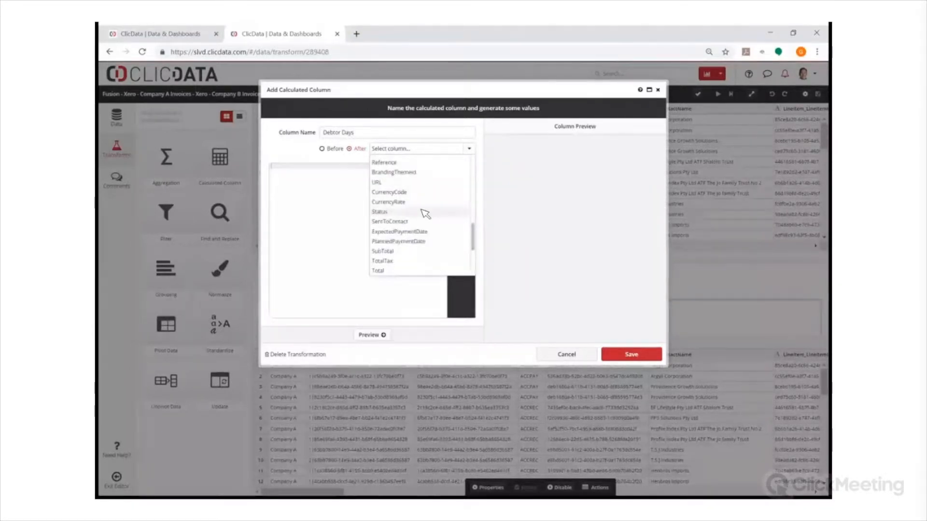
pyautogui.scroll(3, 424, 214)
pyautogui.click(388, 233)
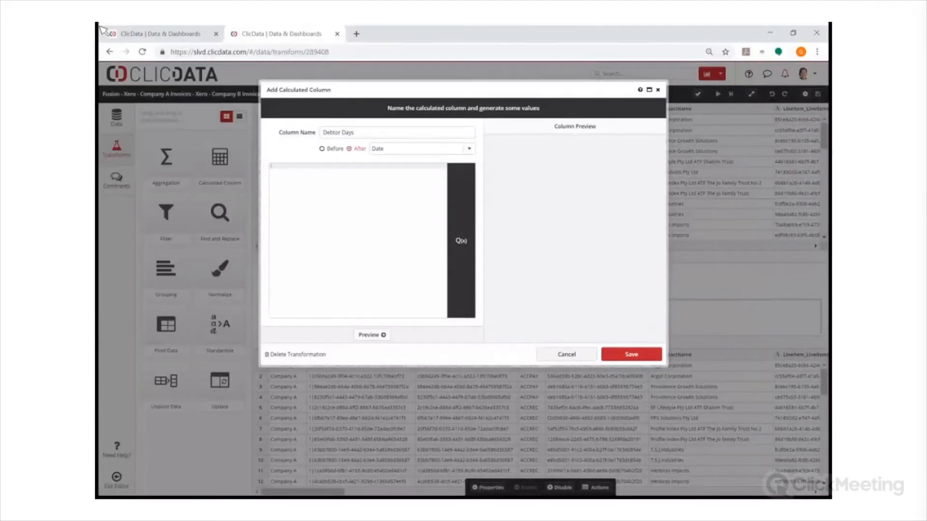
# - In the column's query editor, insert the DATEDIFF function and set its date part to day
pyautogui.click(448, 221)
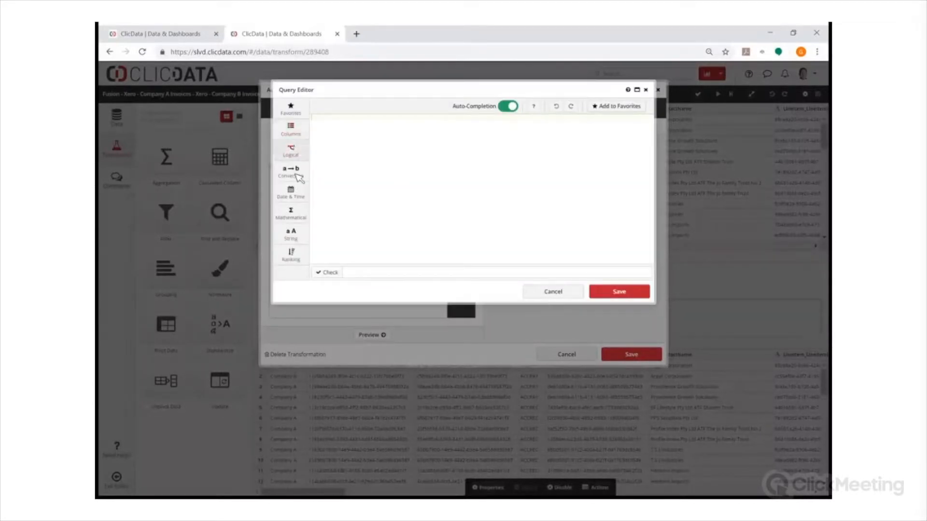
pyautogui.click(291, 192)
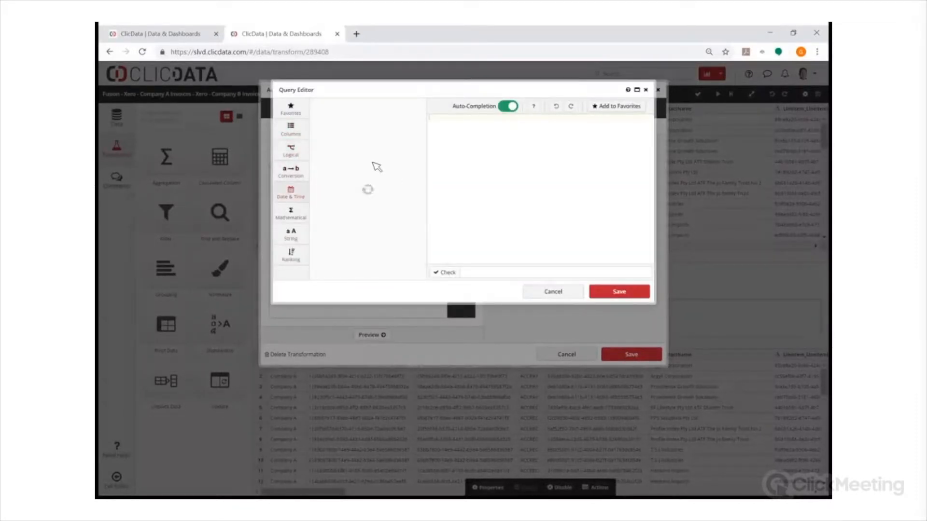
pyautogui.click(414, 155)
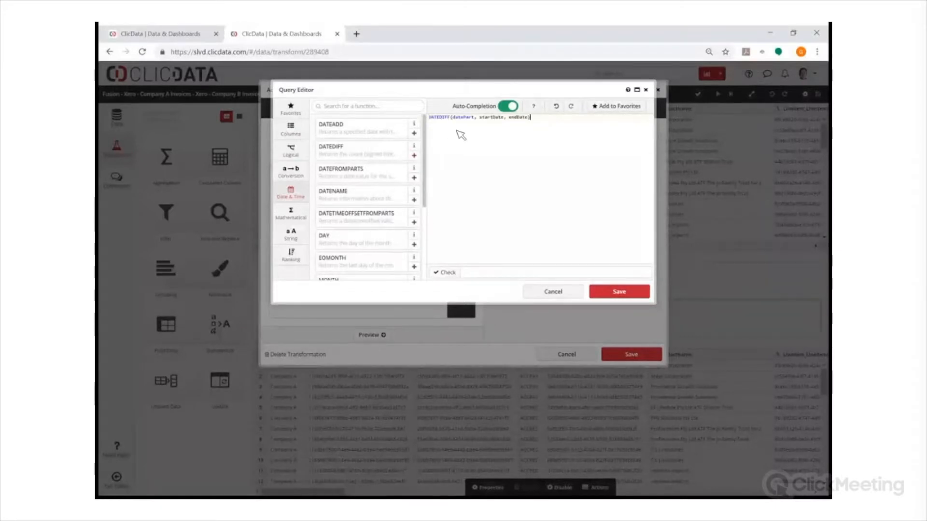
pyautogui.doubleClick(465, 117)
pyautogui.write('day')
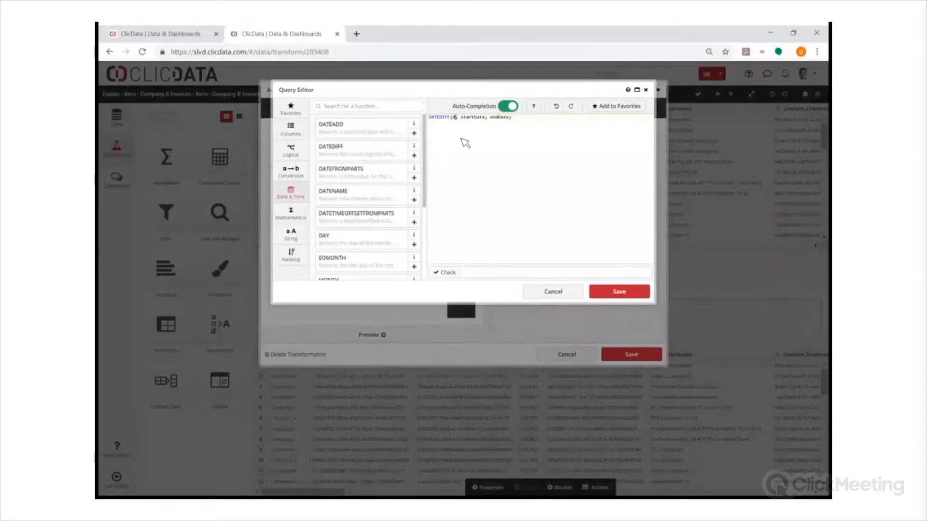
# - Replace the startDate argument of the DATEDIFF function with the Date column
pyautogui.doubleClick(478, 117)
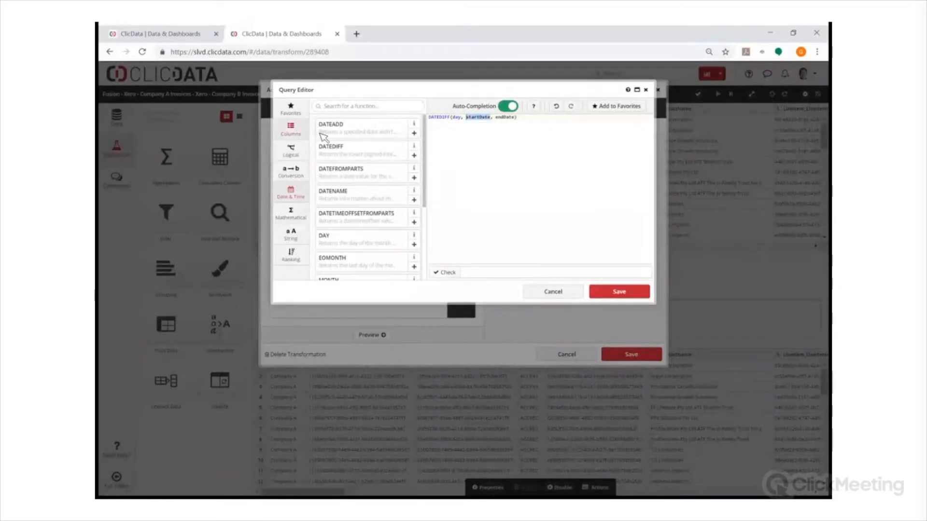
pyautogui.click(290, 129)
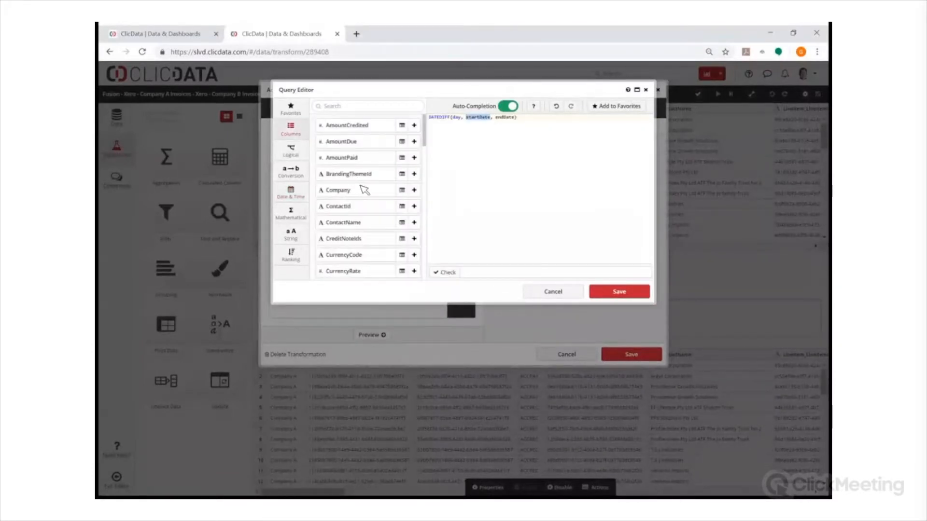
pyautogui.scroll(-5, 365, 190)
pyautogui.scroll(-2, 362, 188)
pyautogui.scroll(6, 363, 189)
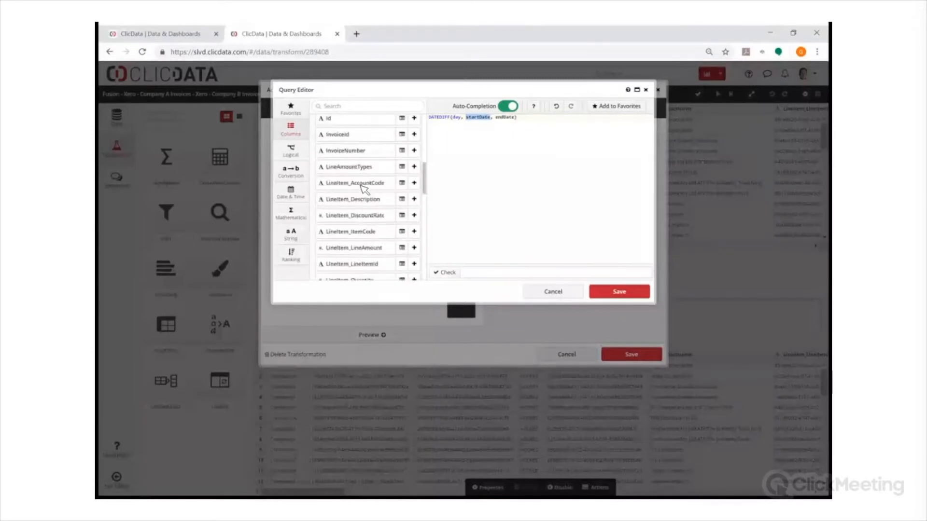
pyautogui.scroll(3, 364, 189)
pyautogui.click(414, 186)
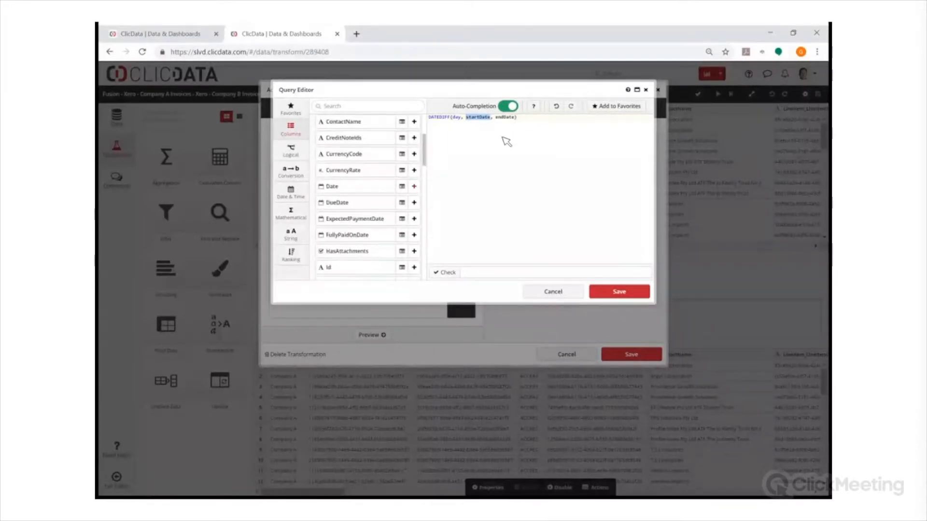
# - Replace the endDate argument of the DATEDIFF function with the SYSDATETIME function
pyautogui.doubleClick(500, 117)
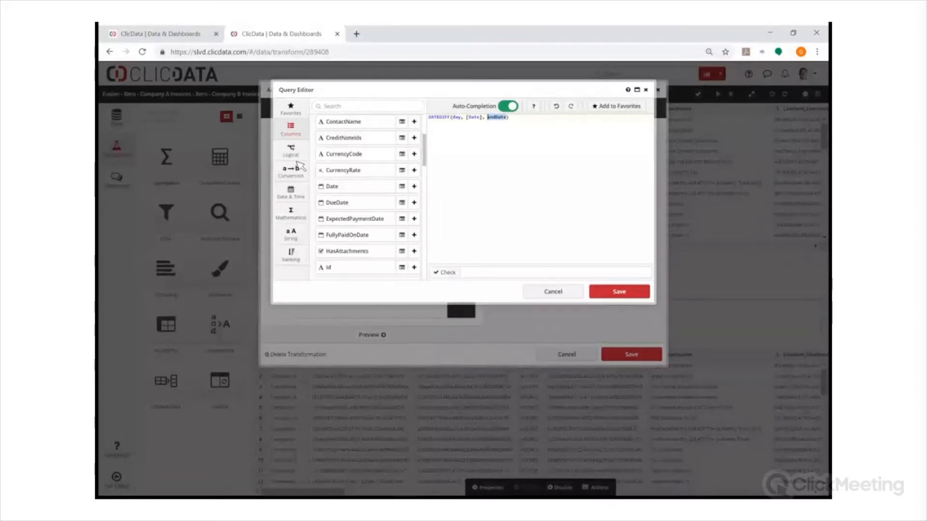
pyautogui.click(290, 193)
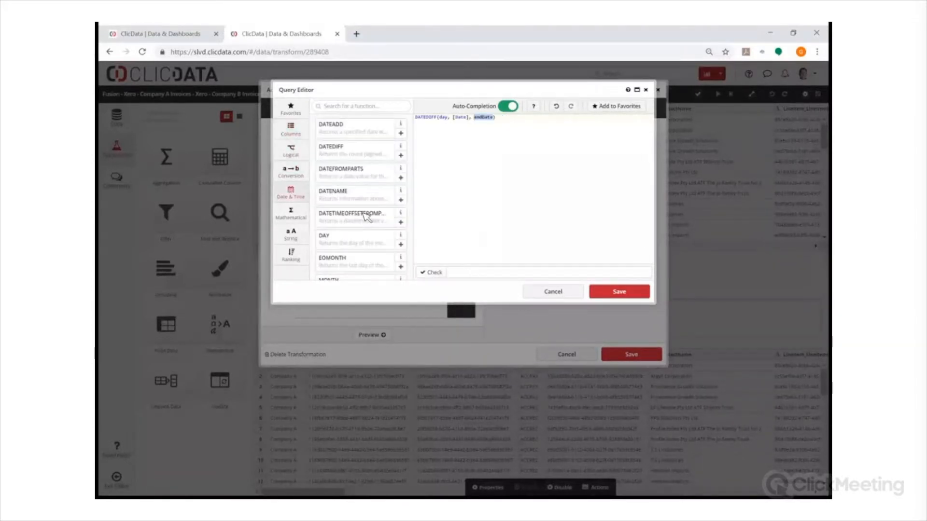
pyautogui.scroll(-3, 367, 213)
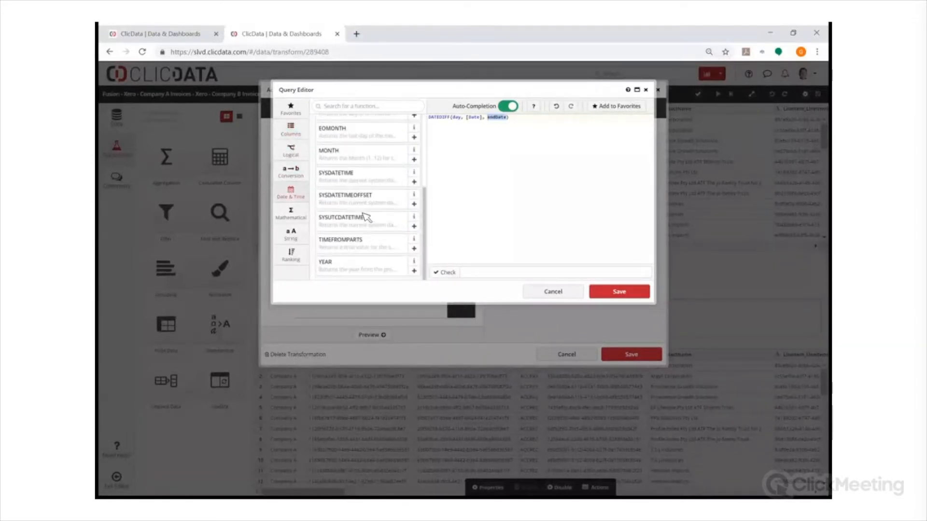
pyautogui.click(414, 182)
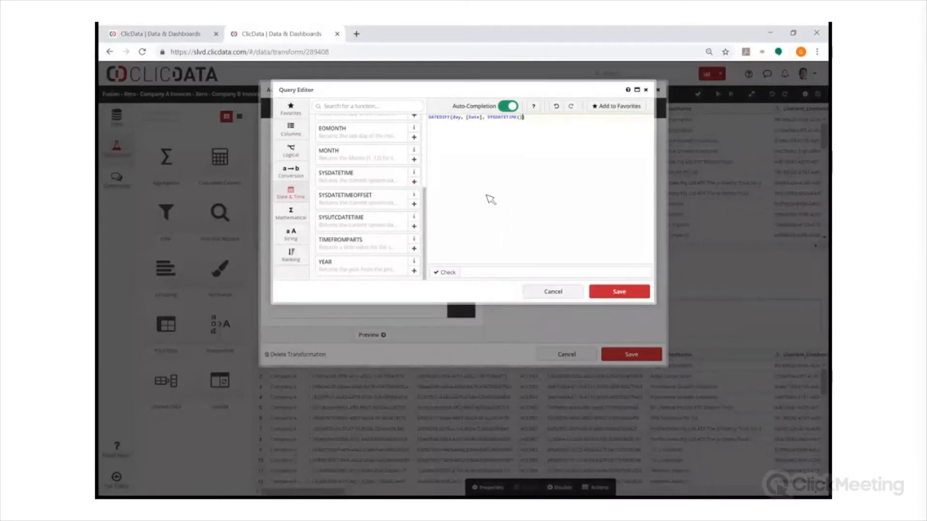
# - Check and save the Debtor Days formula, save the calculated column and inspect it in the transformed data
pyautogui.click(445, 272)
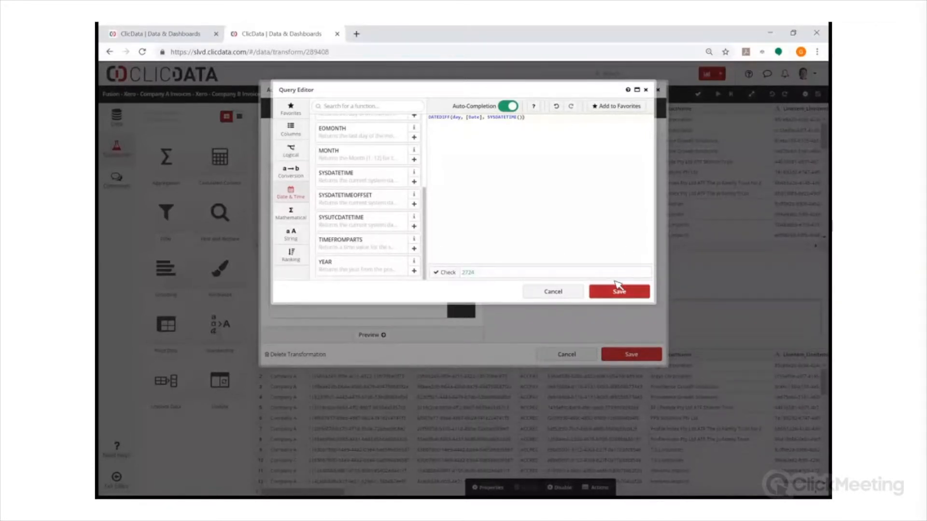
pyautogui.click(631, 292)
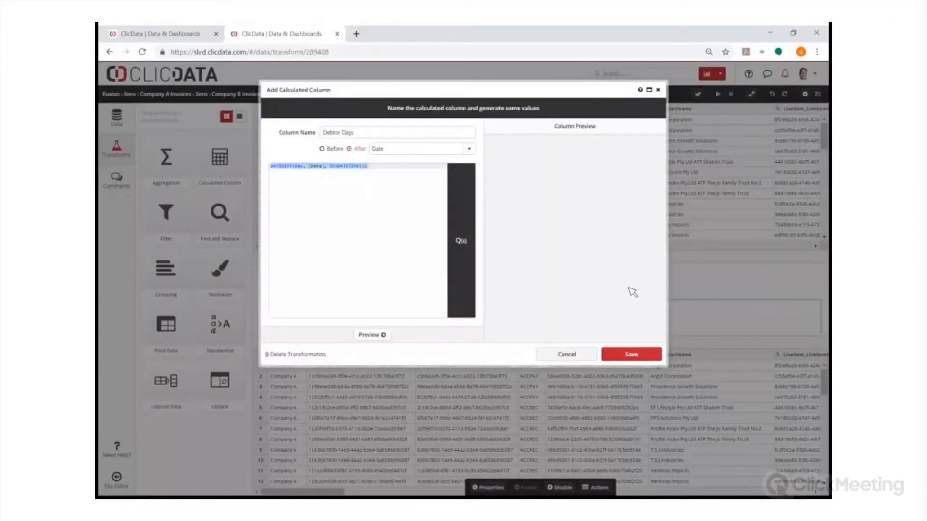
pyautogui.click(632, 350)
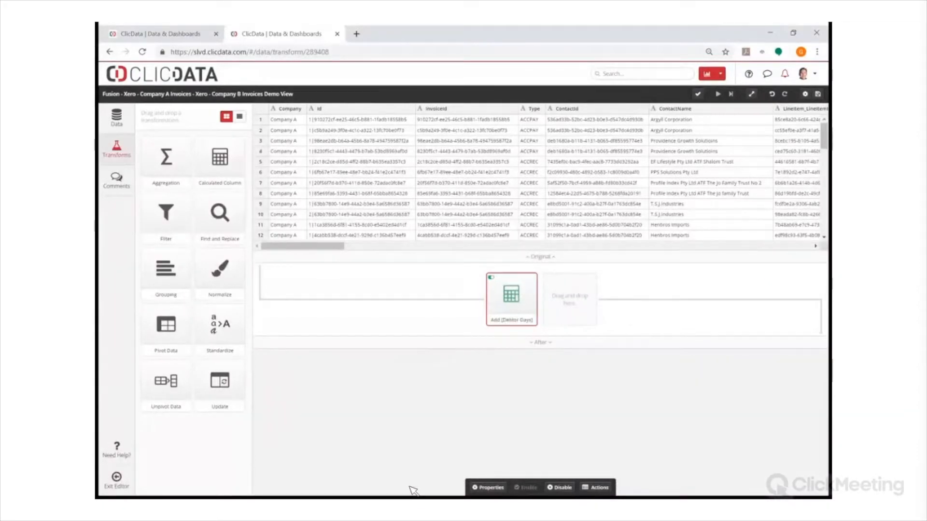
pyautogui.moveTo(414, 487); pyautogui.dragTo(644, 497)
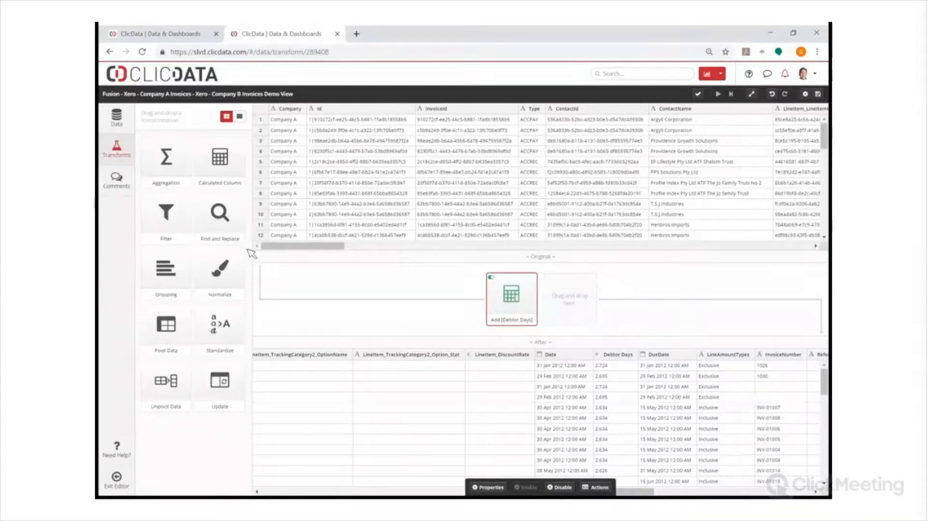
# - Add a Filter transformation keeping rows whose Status equals 'AUTHORISED', and save the view and exit its editor
pyautogui.click(166, 217)
pyautogui.moveTo(381, 270); pyautogui.dragTo(551, 303)
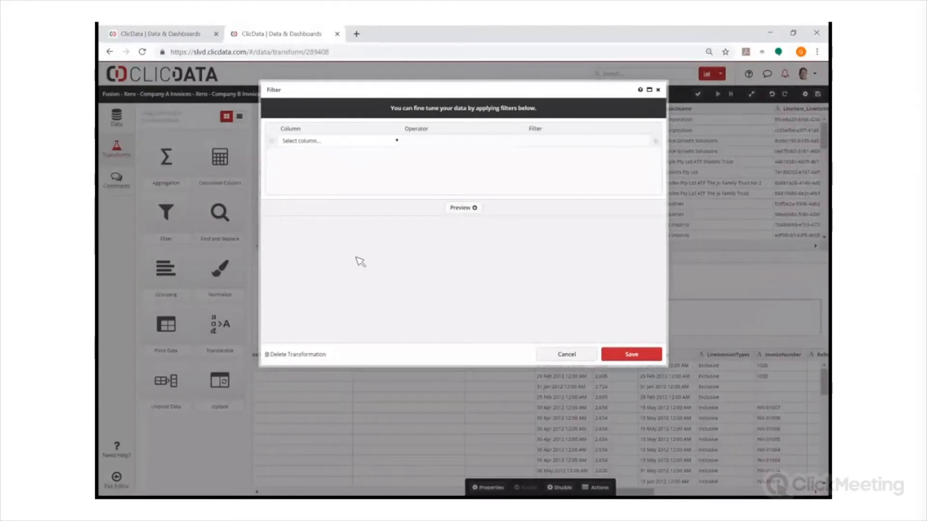
pyautogui.click(319, 279)
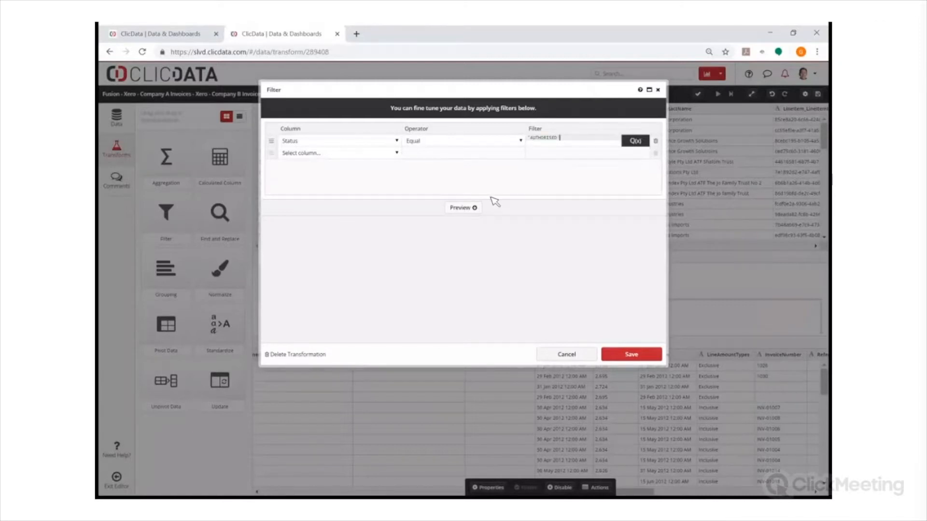
pyautogui.click(472, 224)
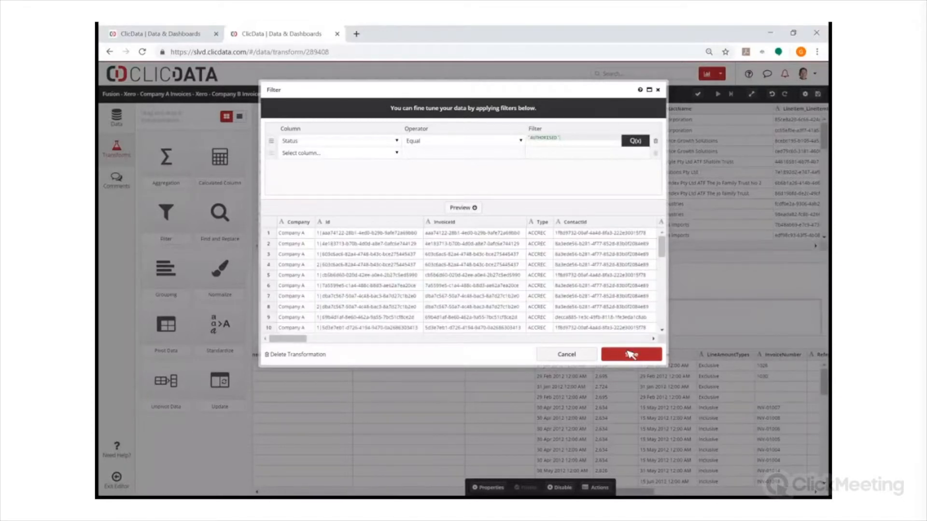
pyautogui.click(630, 355)
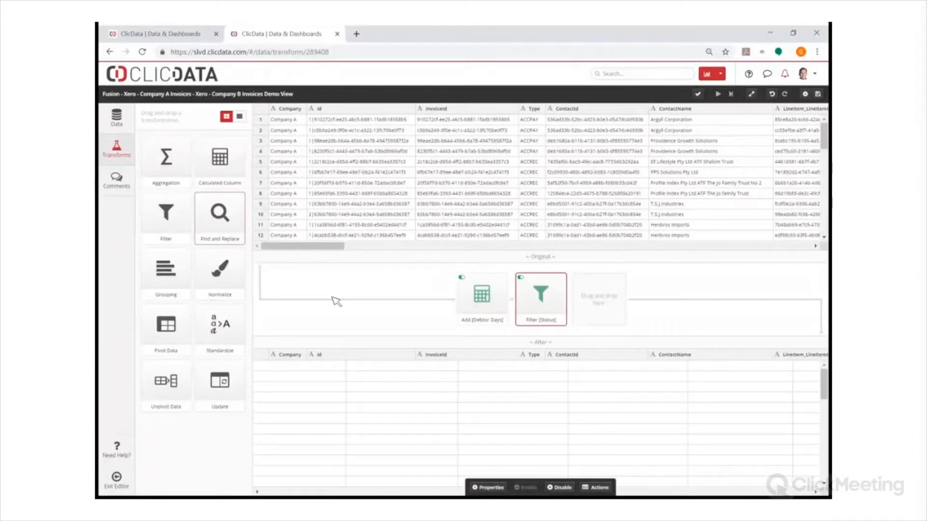
pyautogui.click(817, 96)
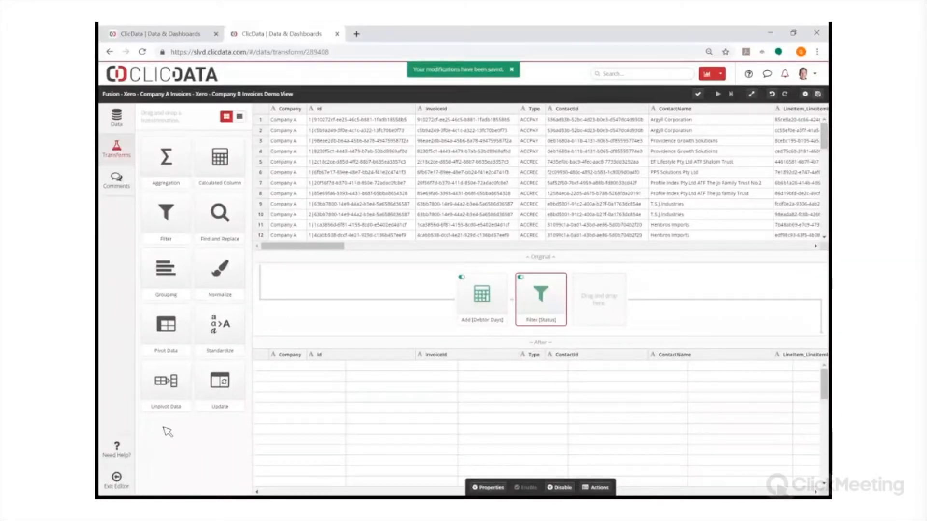
pyautogui.click(112, 482)
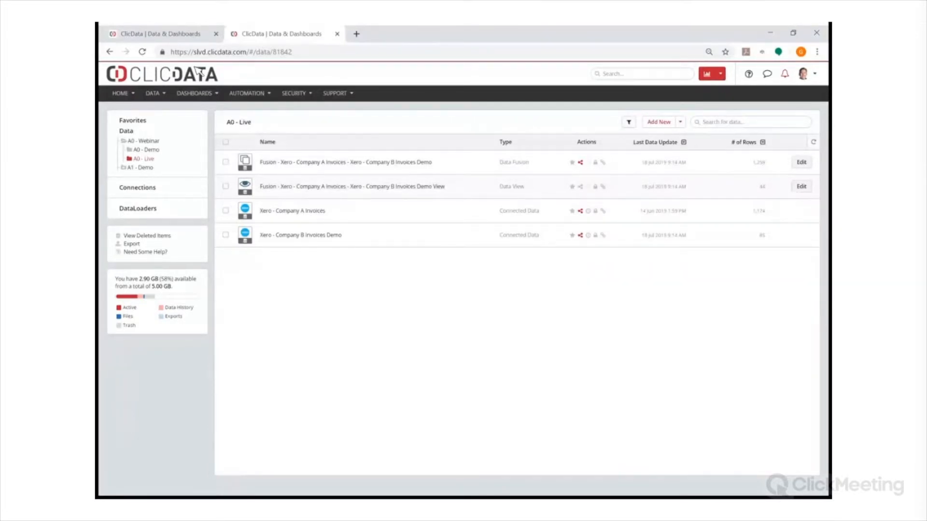
# - Open the Xero - Consolidated Accounts Payable Demo dashboard from the 00 - Live folder for editing
pyautogui.click(189, 39)
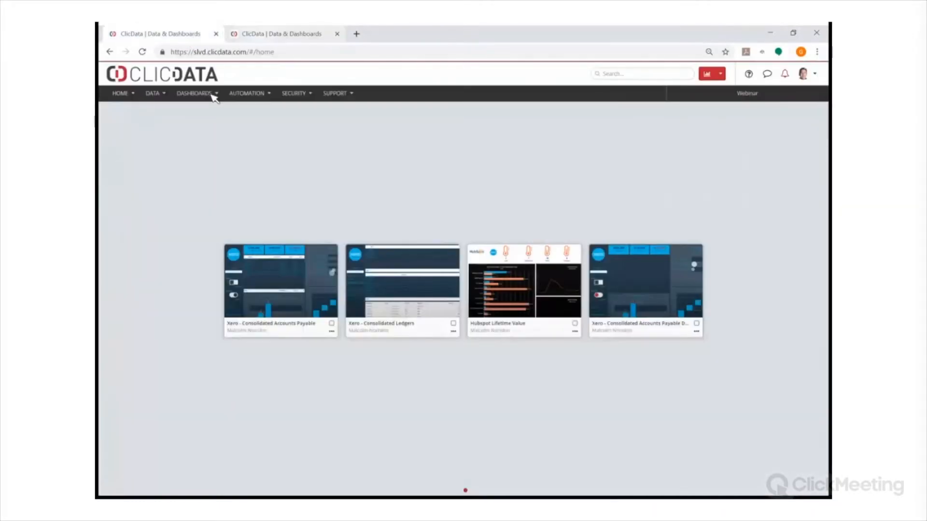
pyautogui.click(214, 94)
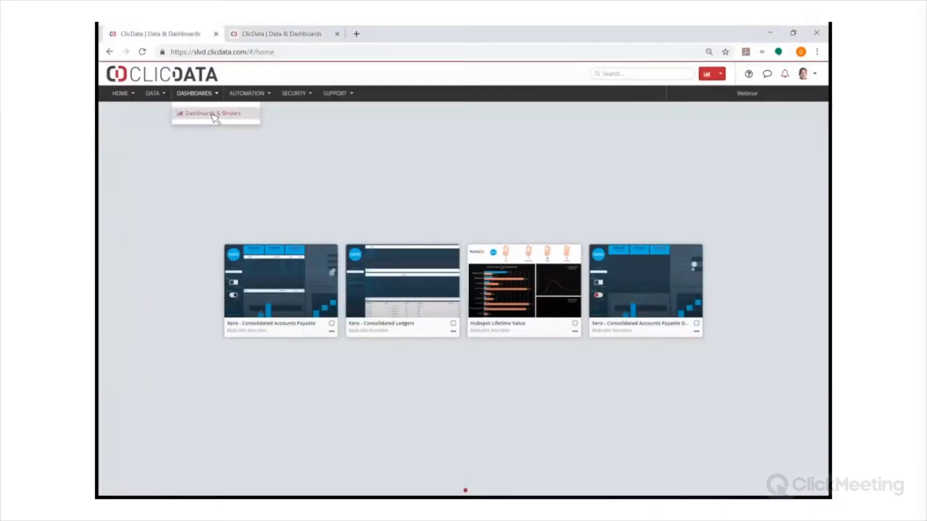
pyautogui.click(213, 113)
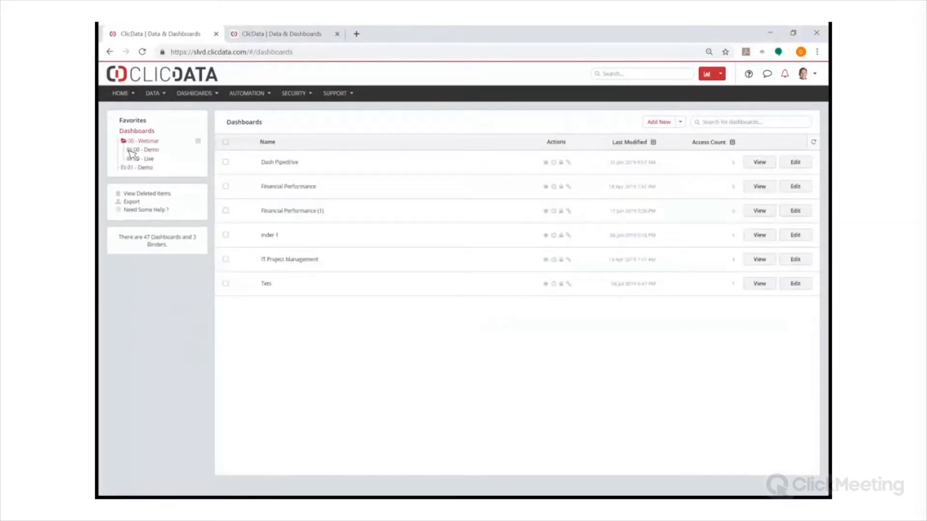
pyautogui.click(145, 158)
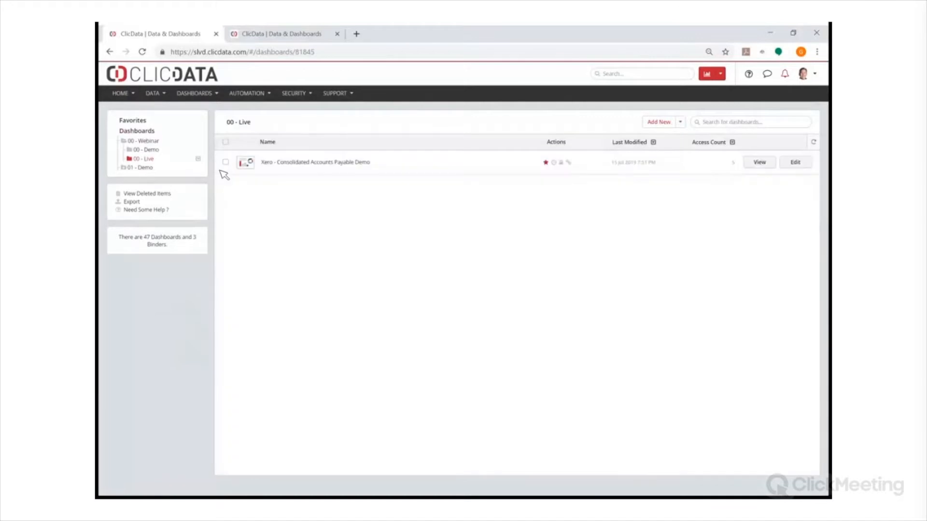
pyautogui.click(795, 162)
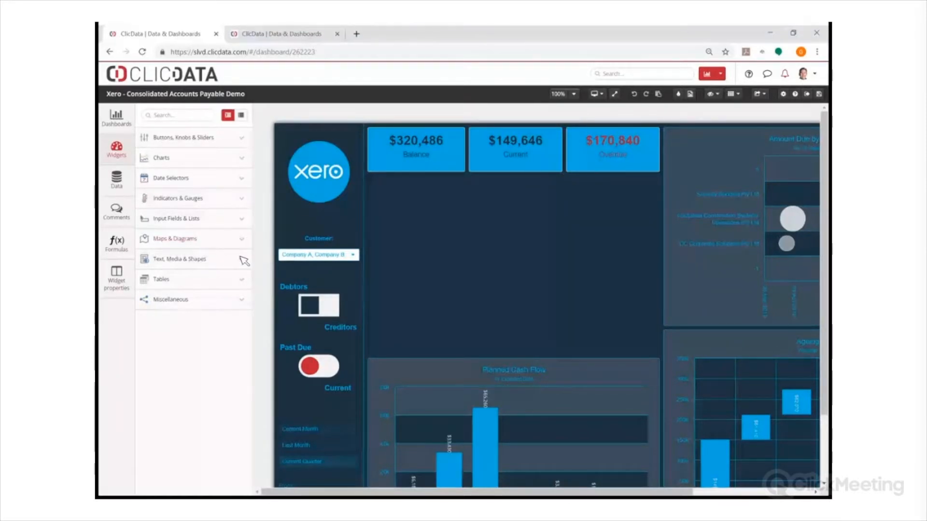
# - Add a Drilldown Table widget to the empty area below the Balance, Current and Overdue indicators
pyautogui.click(224, 259)
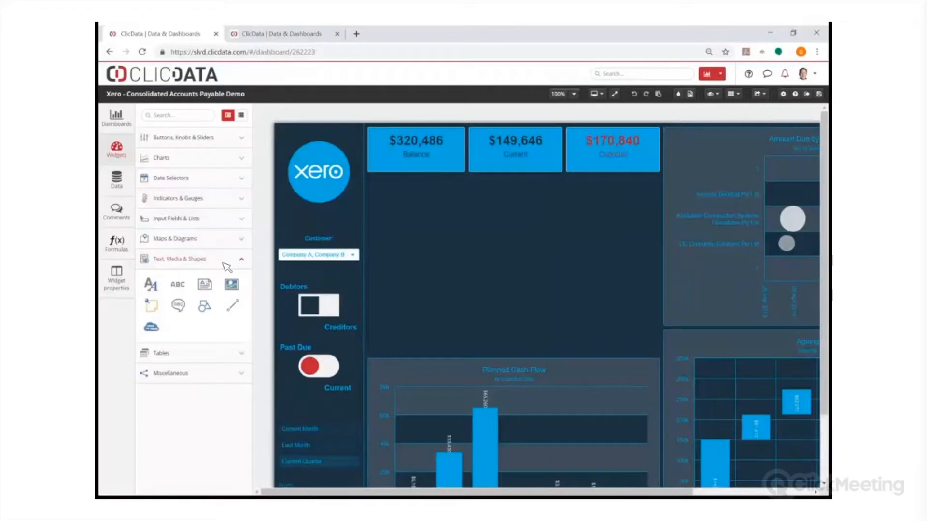
pyautogui.click(181, 358)
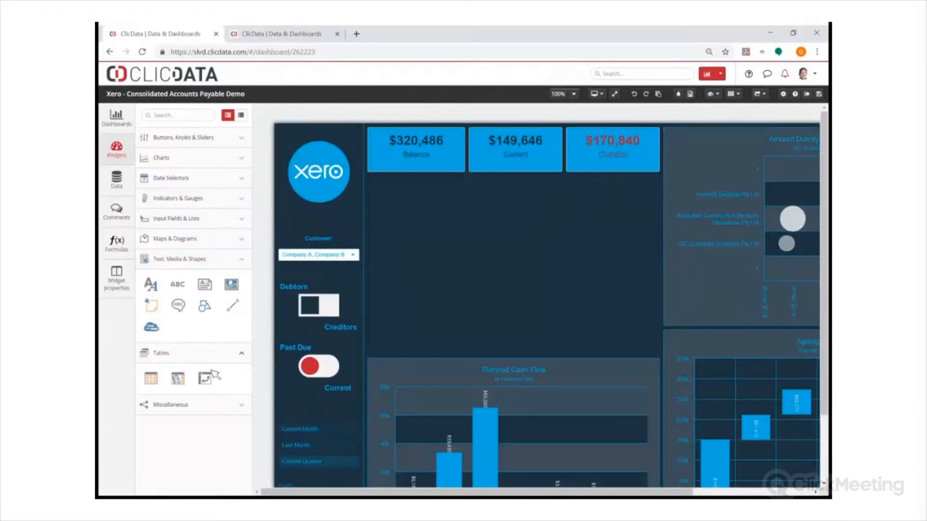
pyautogui.moveTo(279, 348); pyautogui.dragTo(476, 265)
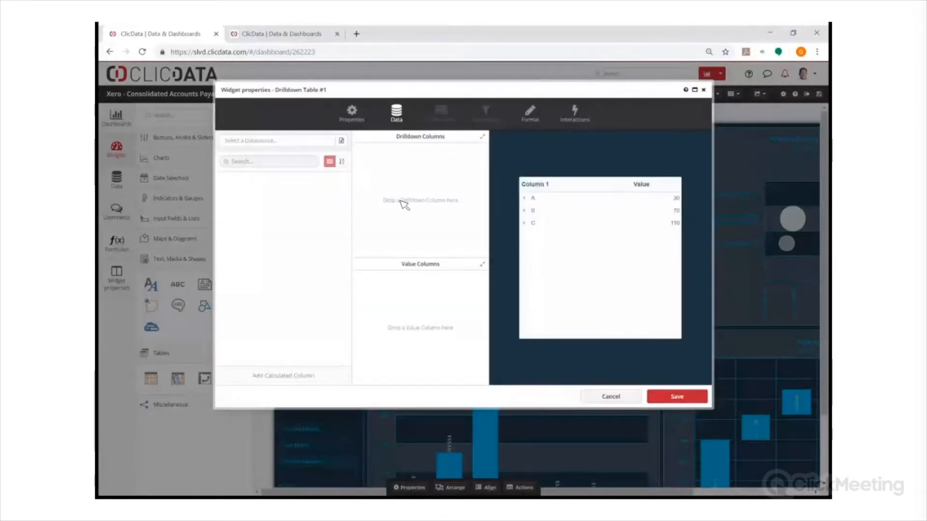
# - Set the drilldown table's data source to the Company A and Company B invoices fusion view in the A0 - Live folder
pyautogui.click(345, 140)
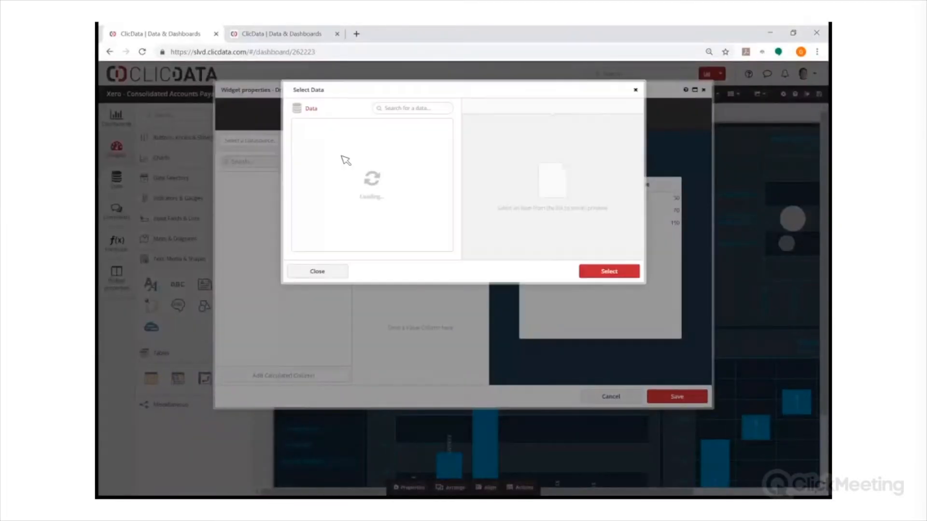
pyautogui.doubleClick(337, 162)
pyautogui.doubleClick(335, 164)
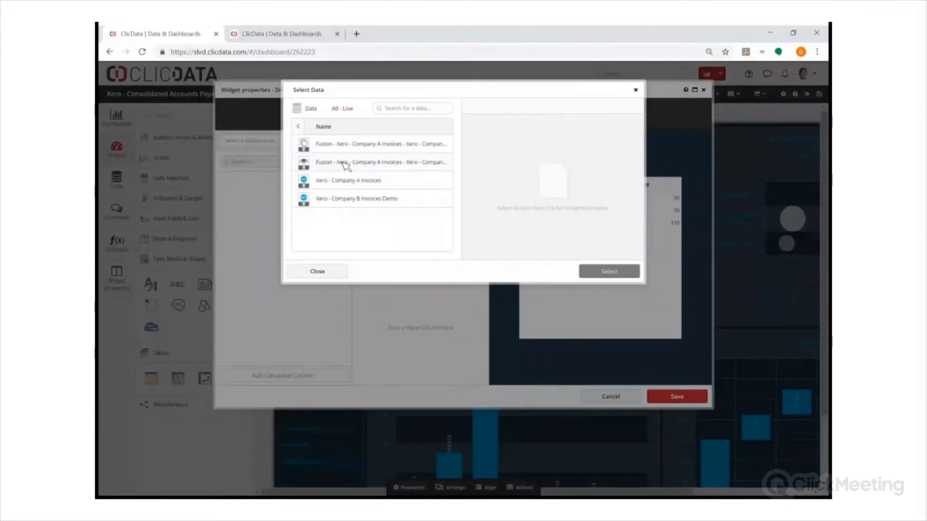
pyautogui.click(449, 163)
pyautogui.click(586, 268)
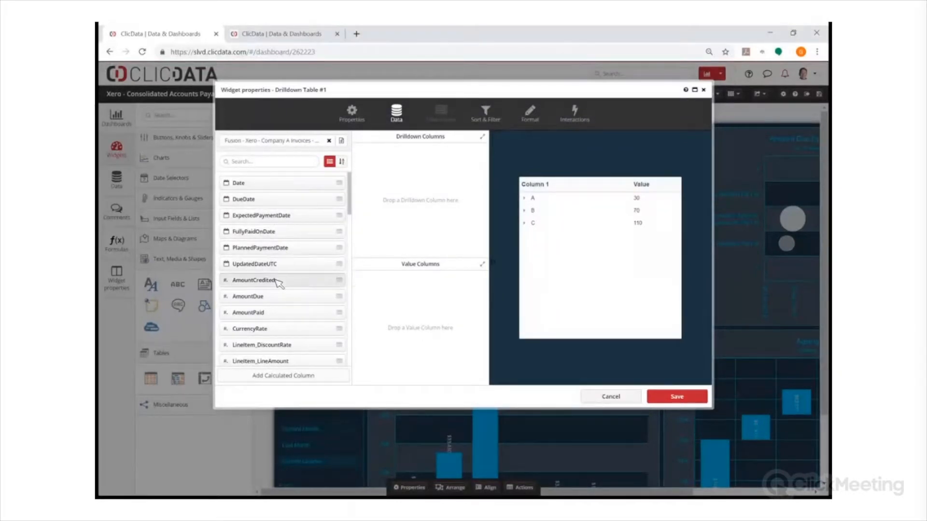
# - Add AmountDue as a value column of the drilldown table
pyautogui.scroll(-3, 308, 292)
pyautogui.scroll(3, 304, 283)
pyautogui.scroll(-3, 285, 290)
pyautogui.scroll(3, 284, 248)
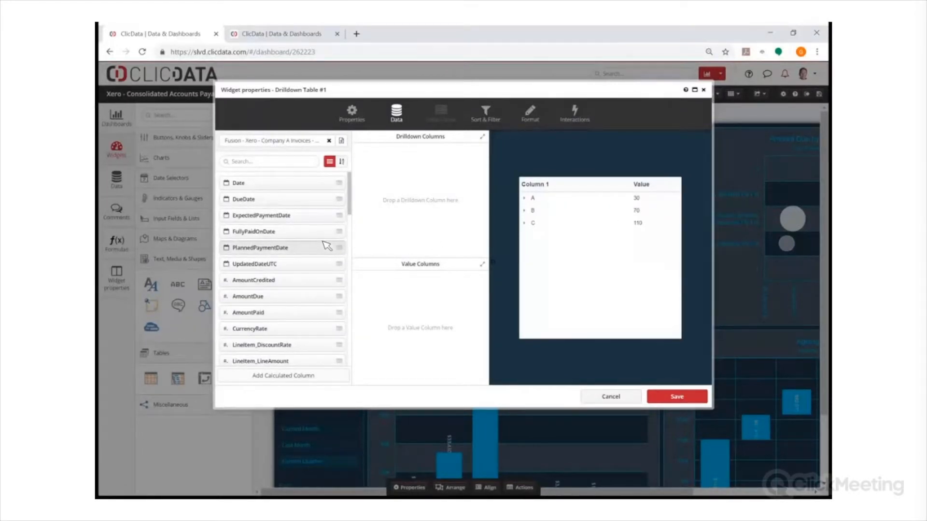
pyautogui.scroll(-4, 327, 246)
pyautogui.scroll(4, 313, 249)
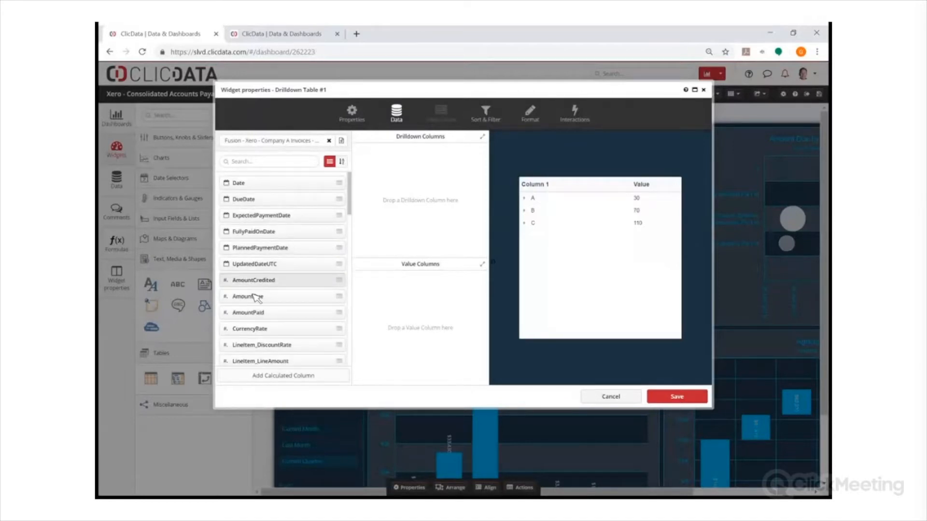
pyautogui.moveTo(256, 298); pyautogui.dragTo(382, 298)
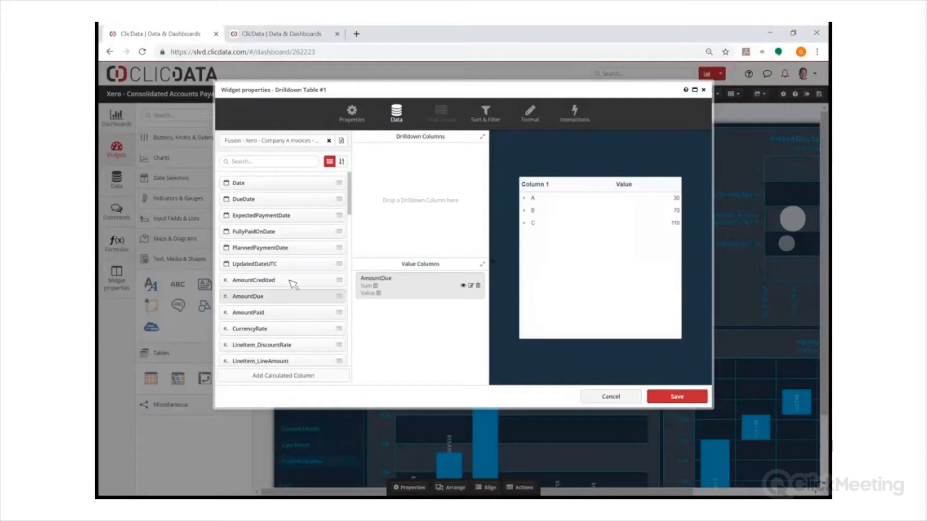
# - Add Debtor Days as a second value column below AmountDue
pyautogui.scroll(-4, 276, 278)
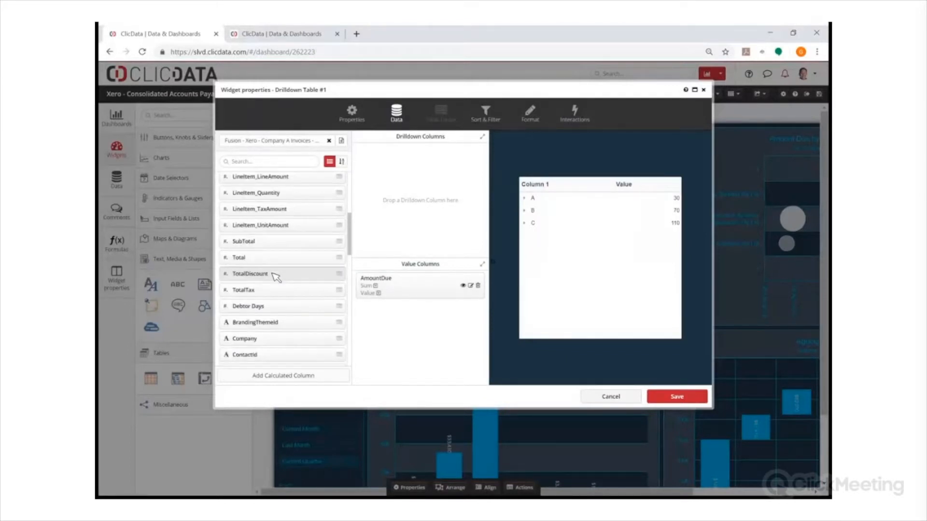
pyautogui.scroll(-10, 276, 277)
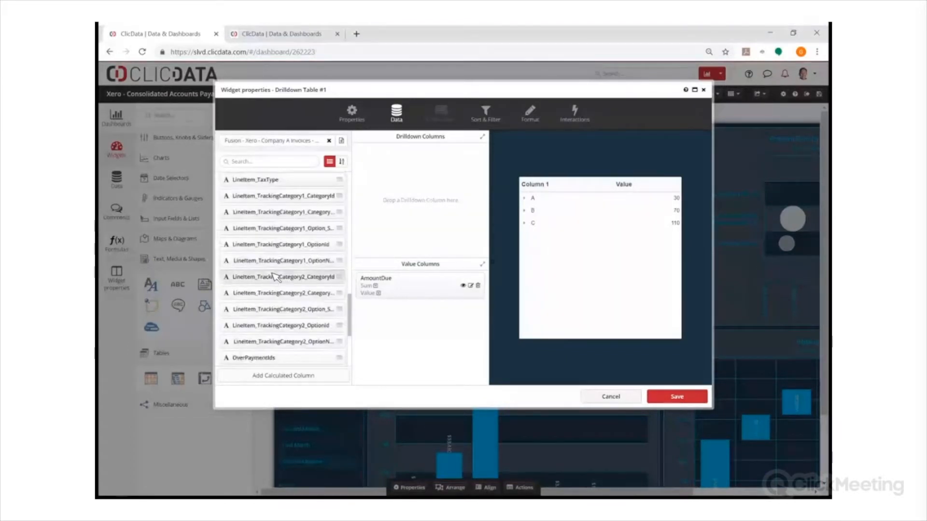
pyautogui.scroll(10, 275, 277)
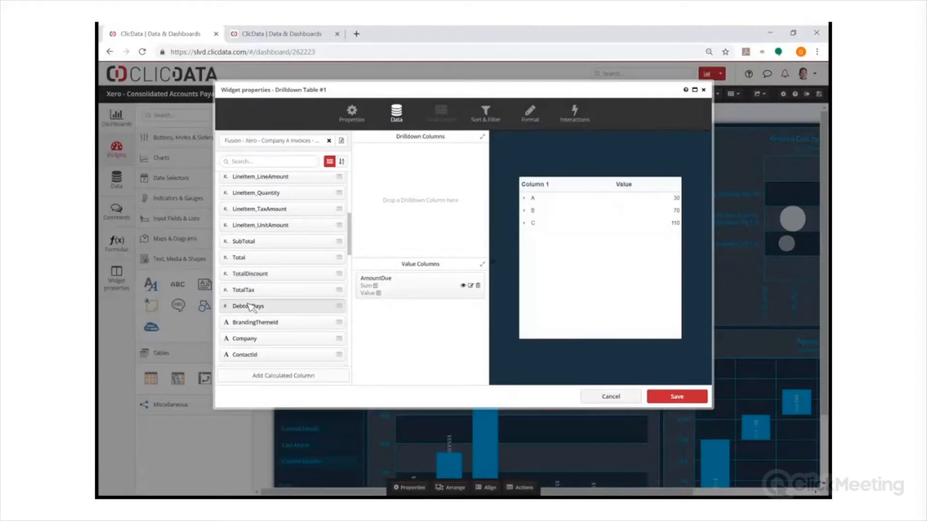
pyautogui.moveTo(257, 305); pyautogui.dragTo(385, 315)
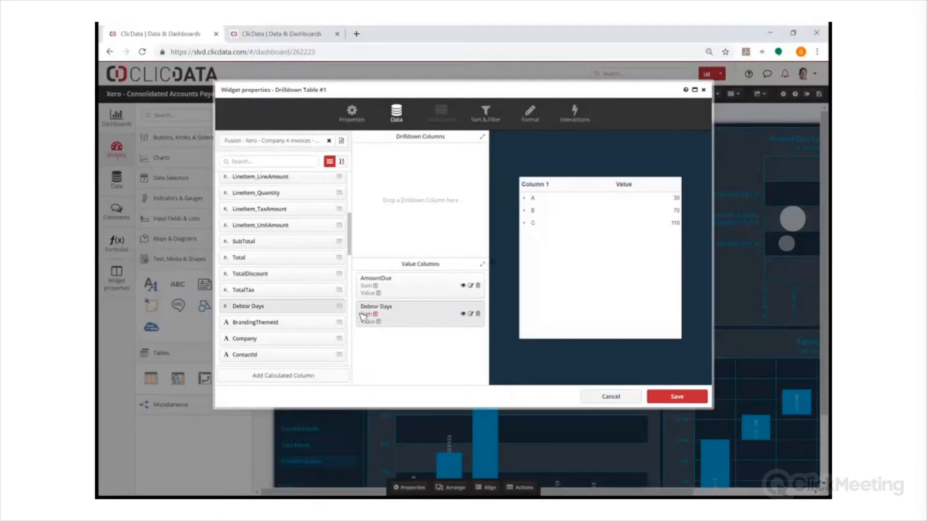
# - Add LineItem_TrackingCategory1_OptionName as a drilldown column of the table
pyautogui.scroll(-10, 278, 262)
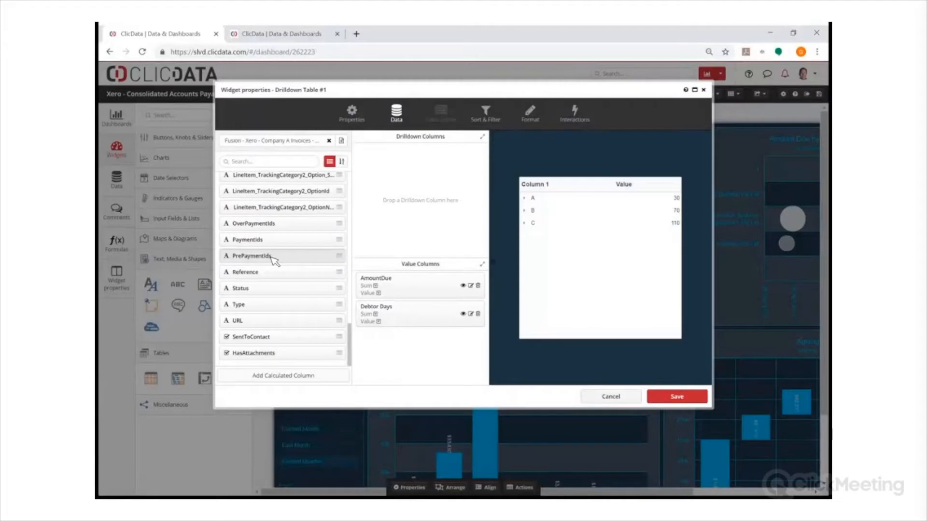
pyautogui.scroll(15, 272, 259)
pyautogui.scroll(-8, 261, 255)
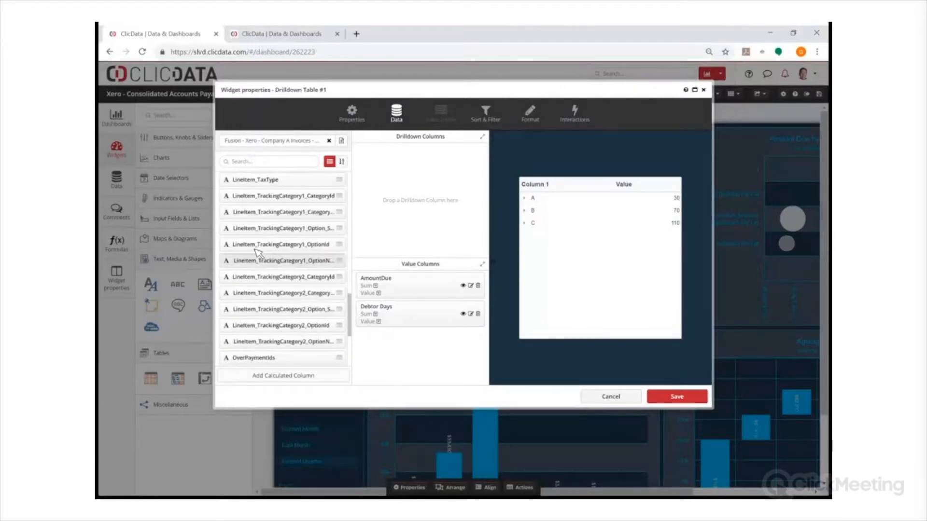
pyautogui.scroll(-3, 258, 253)
pyautogui.scroll(5, 259, 254)
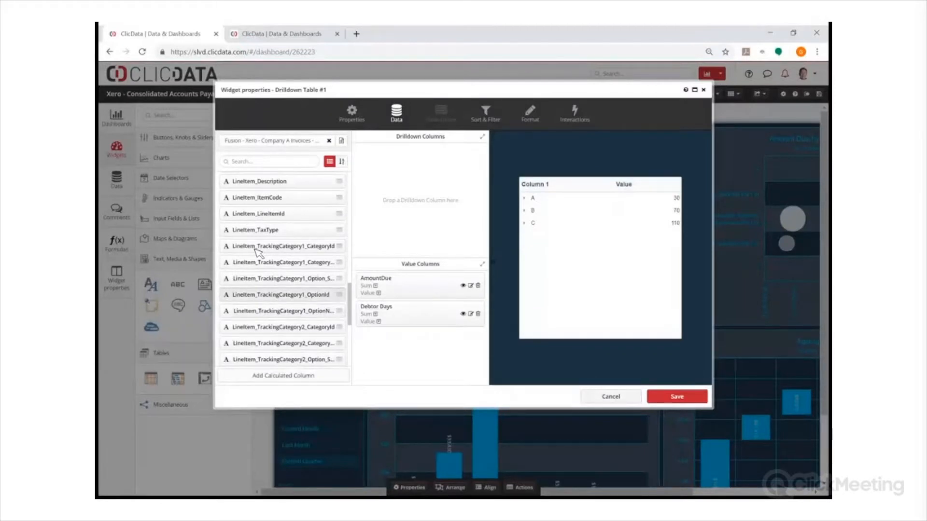
pyautogui.moveTo(290, 311); pyautogui.dragTo(414, 176)
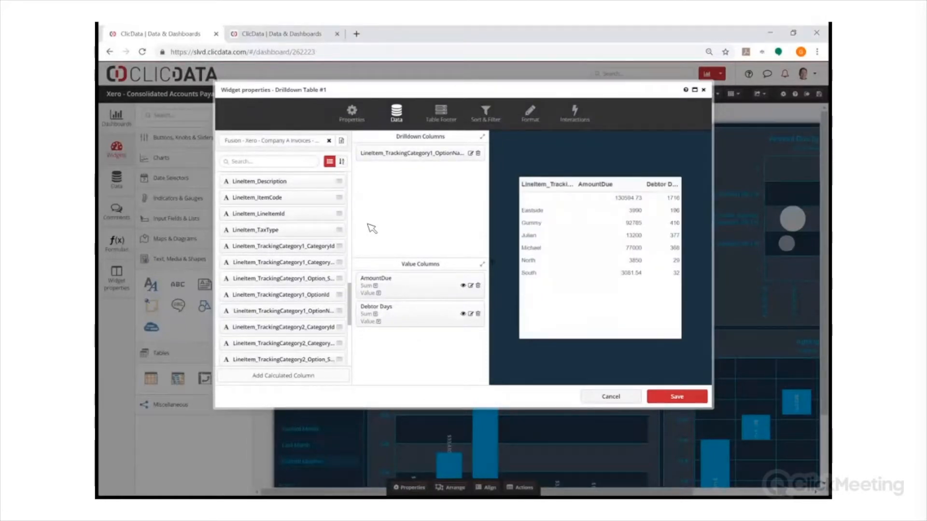
# - Add ContactName as a second drilldown column below the tracking category option name
pyautogui.scroll(5, 268, 298)
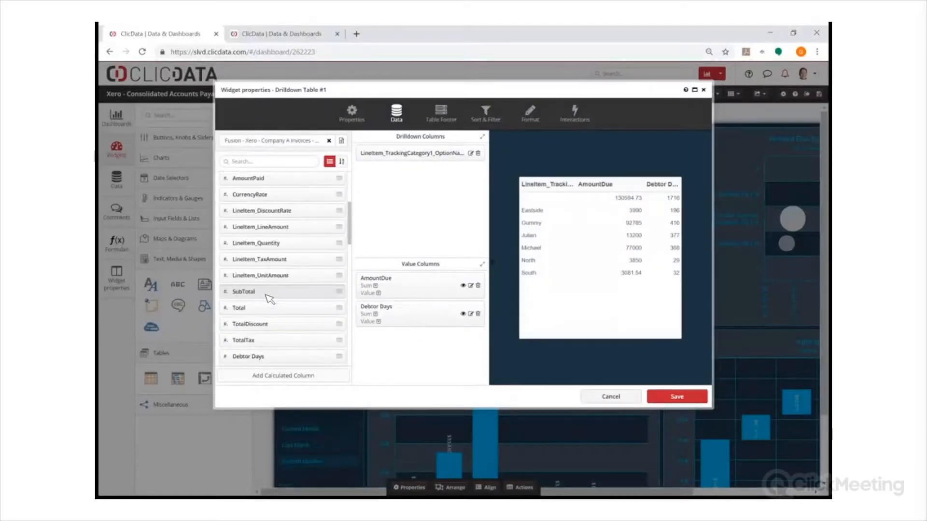
pyautogui.scroll(-4, 268, 297)
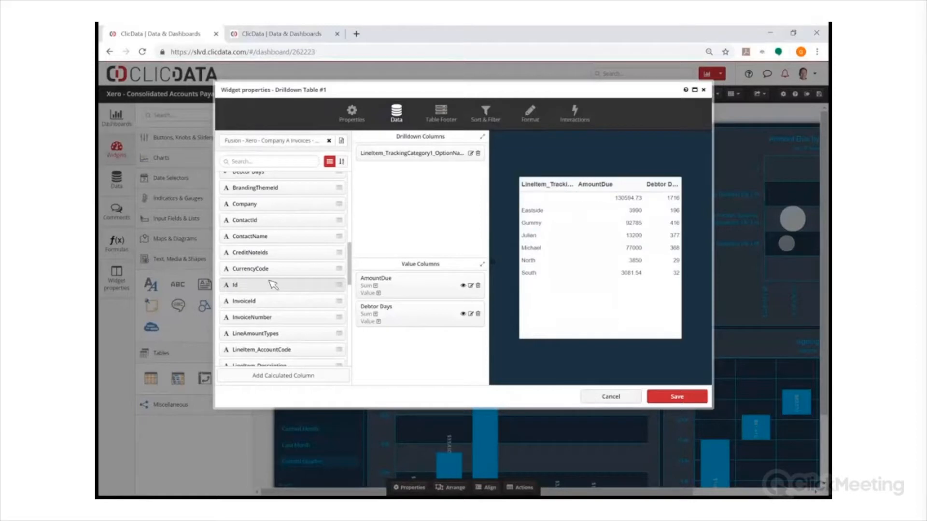
pyautogui.moveTo(305, 236); pyautogui.dragTo(446, 175)
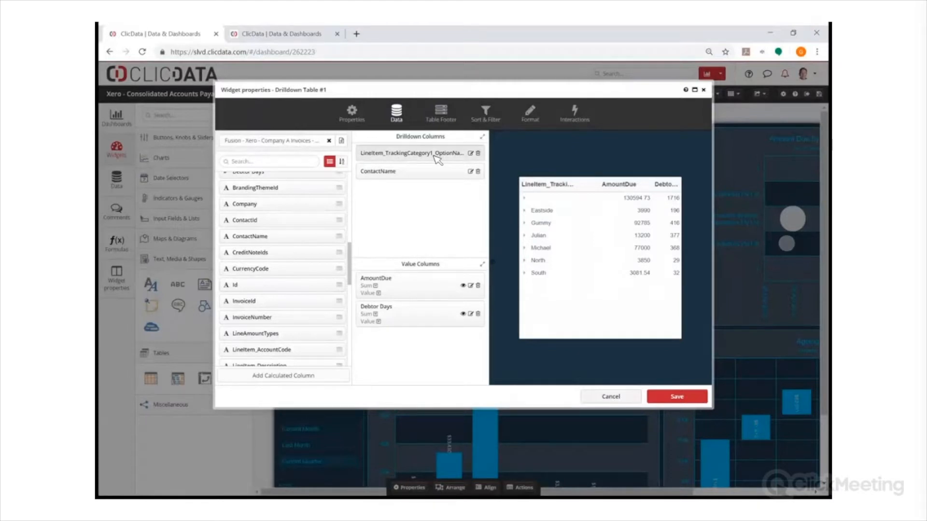
# - Rename the LineItem_TrackingCategory1_OptionName drilldown column to Category
pyautogui.click(471, 154)
pyautogui.doubleClick(373, 154)
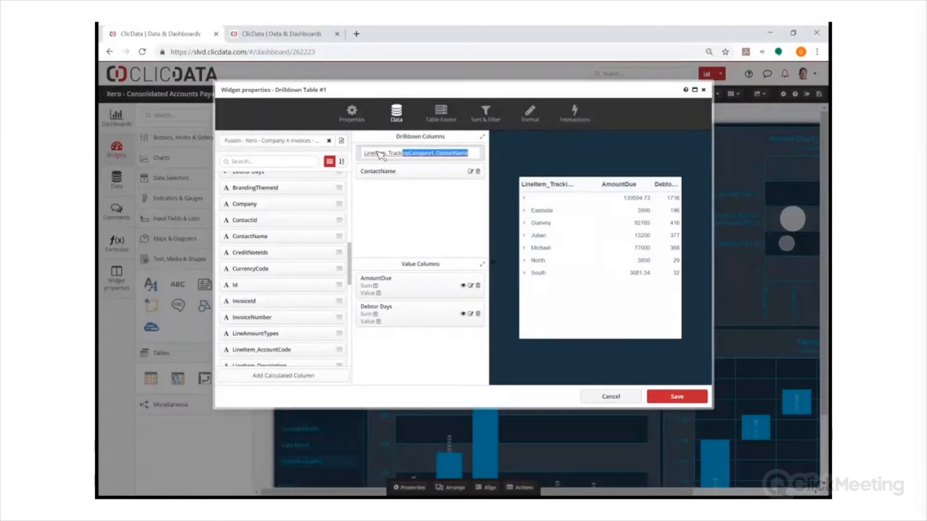
pyautogui.press('BackSpace')
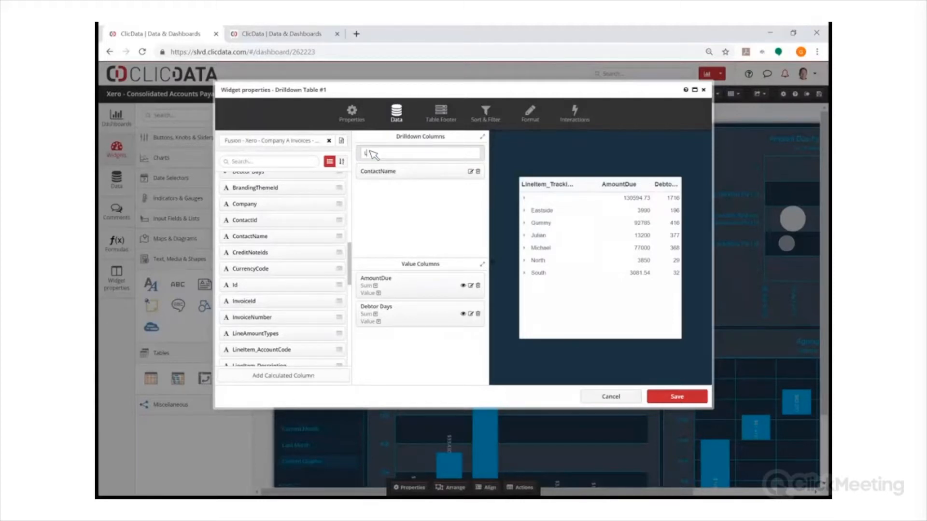
pyautogui.write('Category')
pyautogui.press('Return')
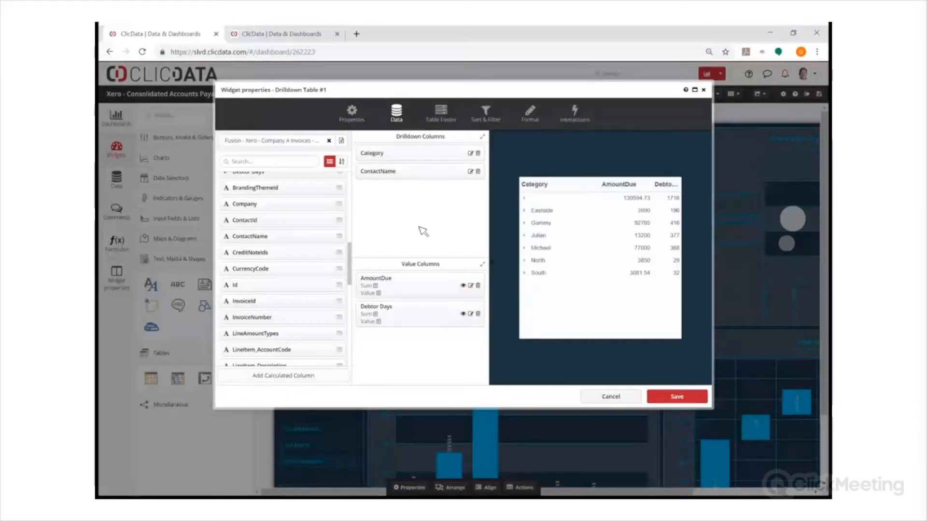
# - Expand the Eastside category in the table preview to view its contacts, and look through the available source columns
pyautogui.click(535, 213)
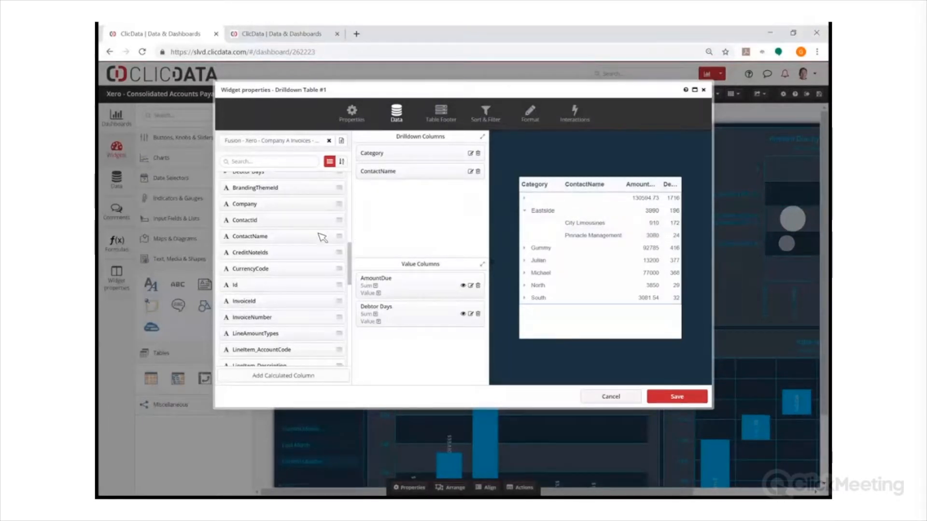
pyautogui.scroll(-3, 274, 237)
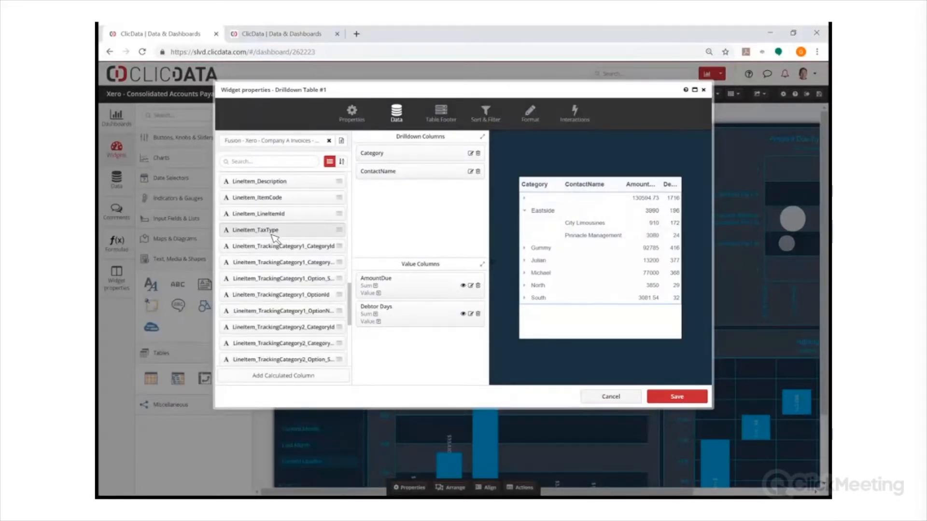
pyautogui.scroll(-3, 277, 236)
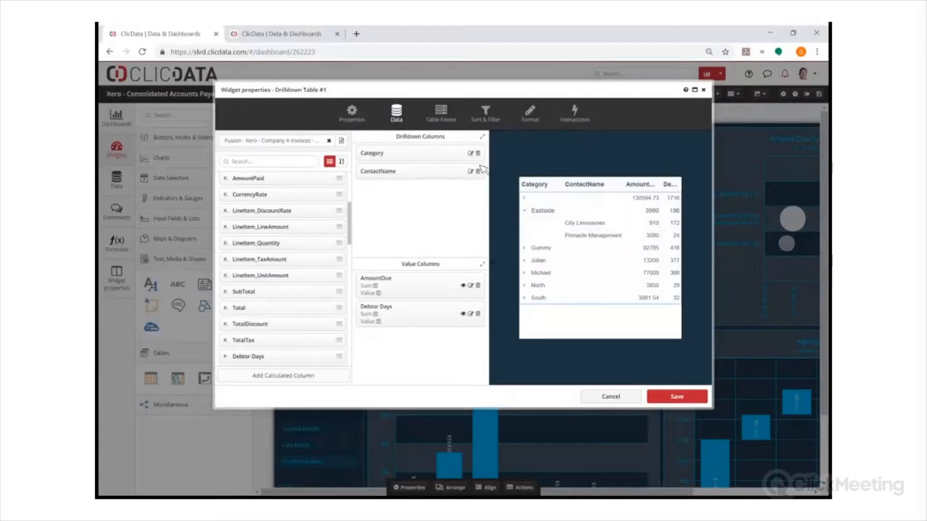
# - Add a Total summary to the table footer with Sum for AmountDue and Average for Debtor Days
pyautogui.click(458, 117)
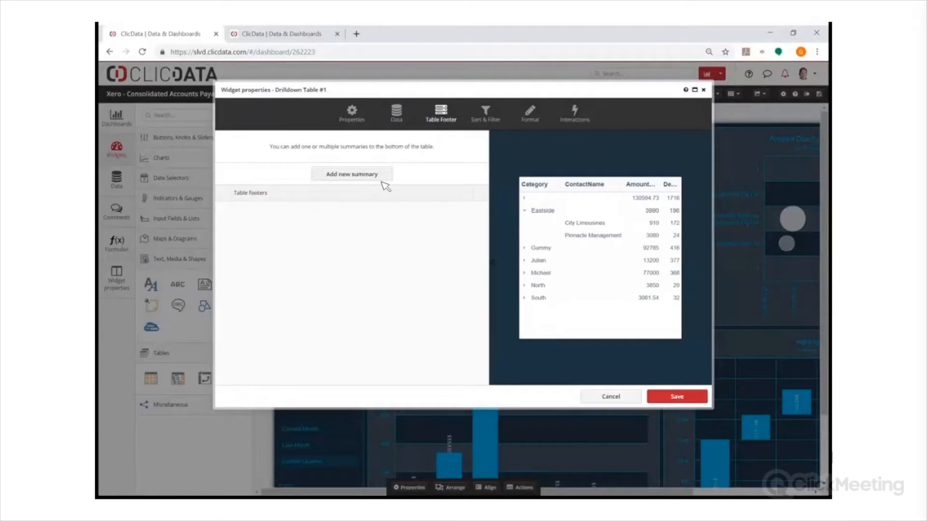
pyautogui.click(382, 180)
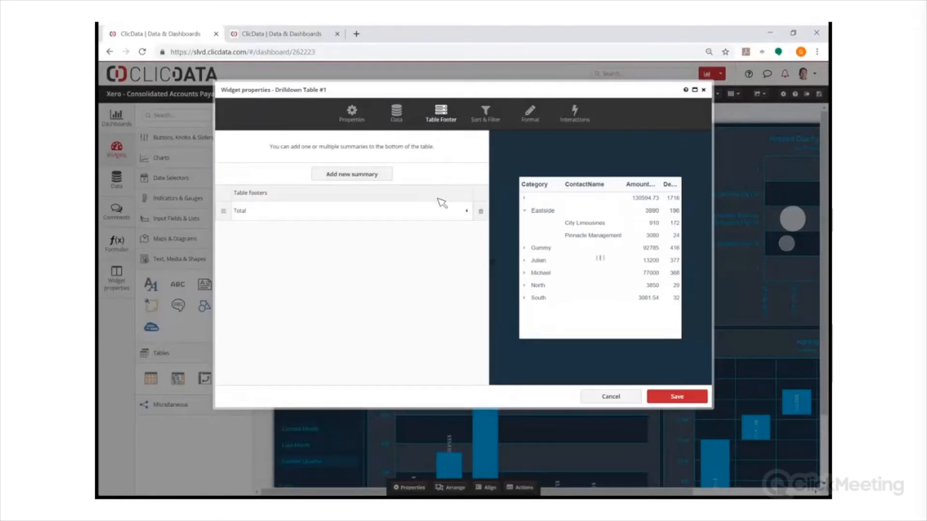
pyautogui.click(466, 215)
pyautogui.click(351, 232)
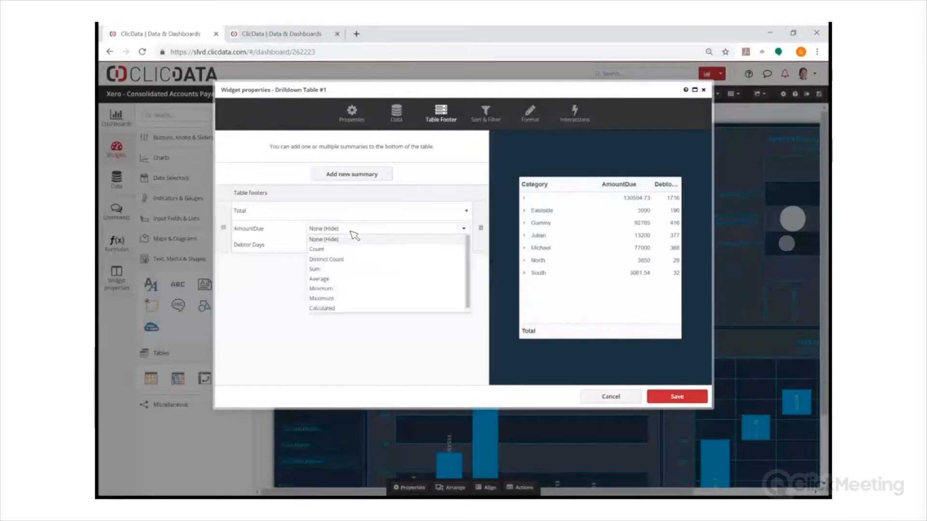
pyautogui.click(332, 270)
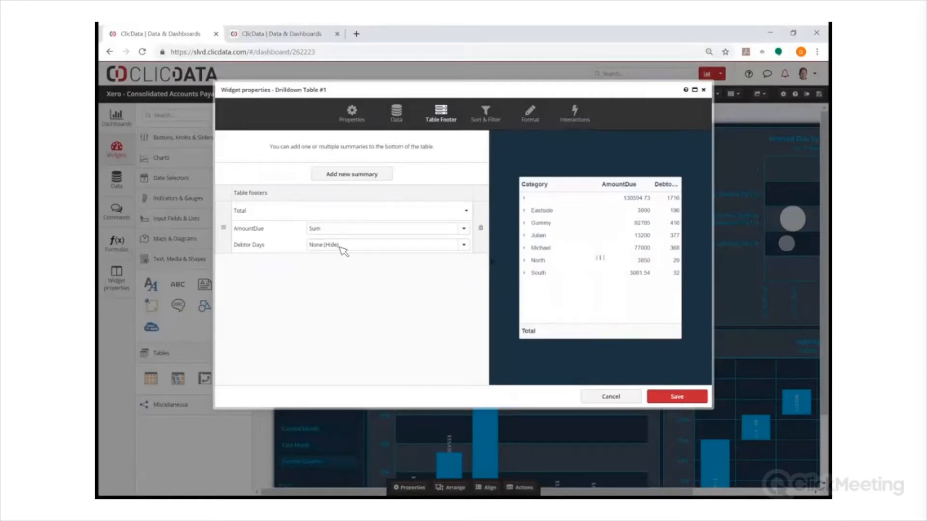
pyautogui.click(340, 247)
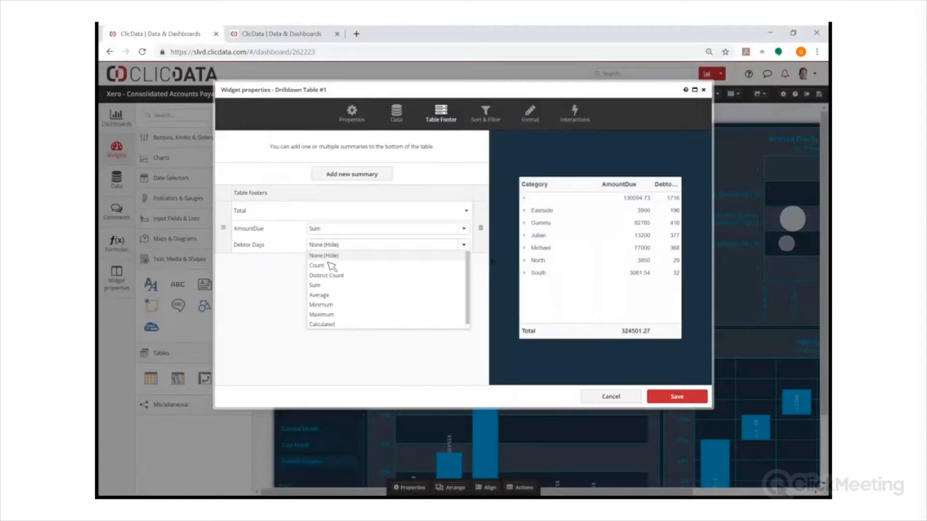
pyautogui.click(325, 295)
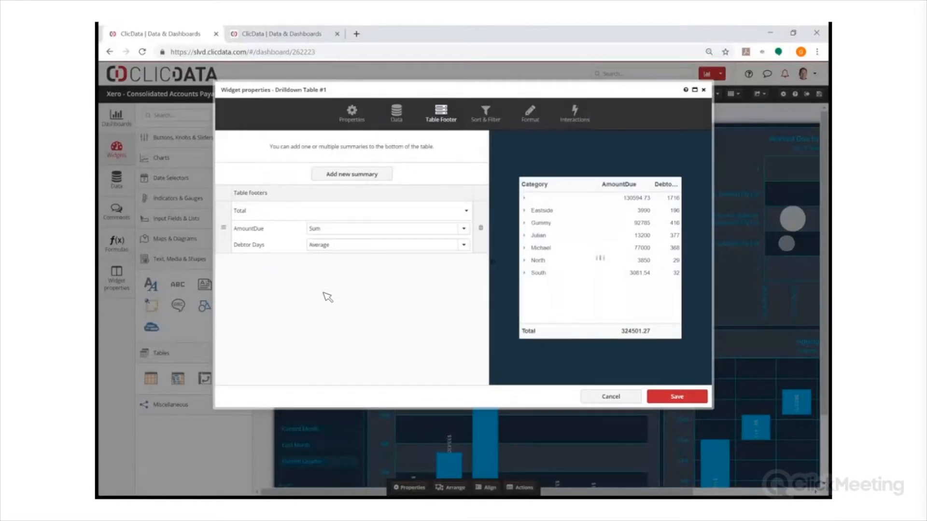
# - Add two filter conditions joined by AND to the drilldown table and set the first to the Type column with equals
pyautogui.click(491, 120)
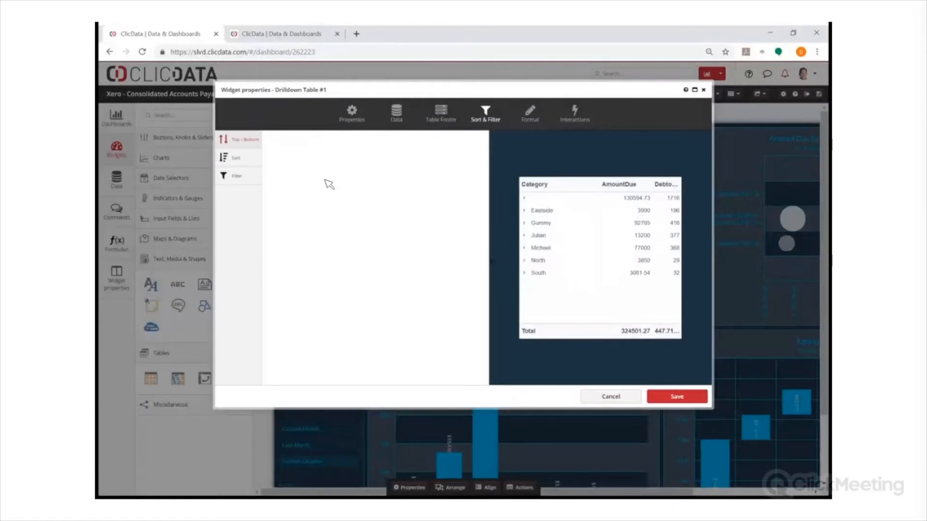
pyautogui.click(241, 178)
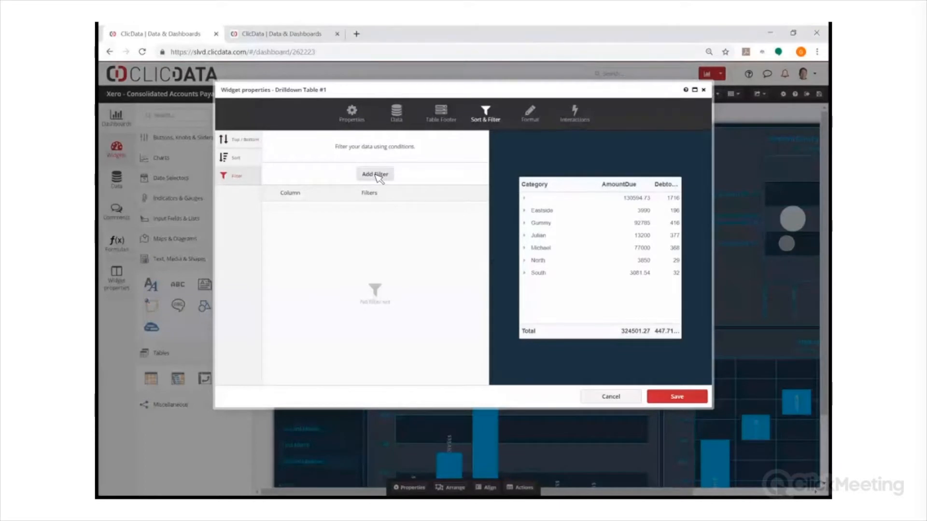
pyautogui.click(378, 176)
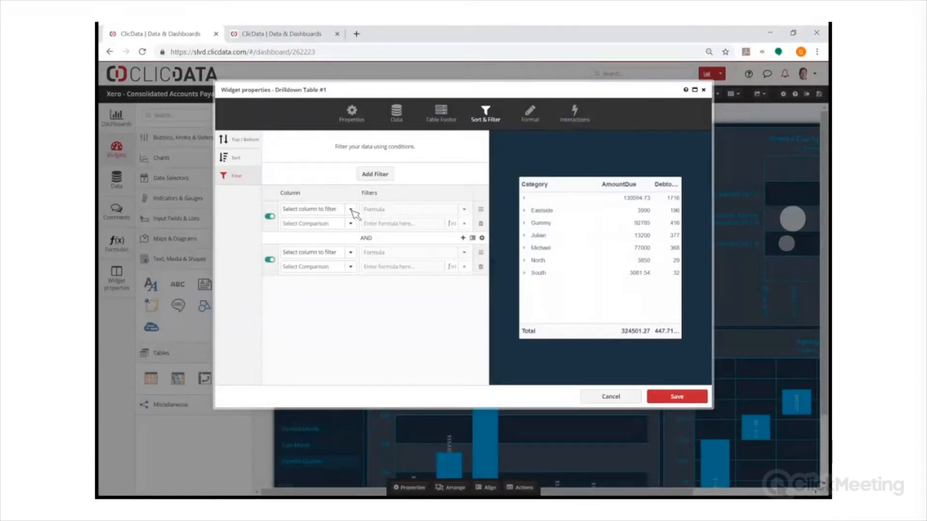
pyautogui.click(350, 209)
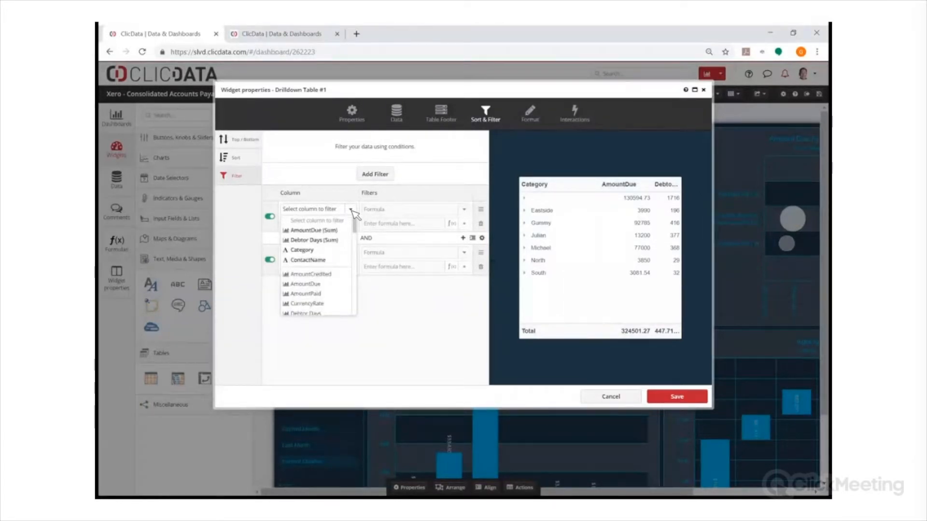
pyautogui.scroll(-3, 337, 265)
pyautogui.scroll(-3, 332, 264)
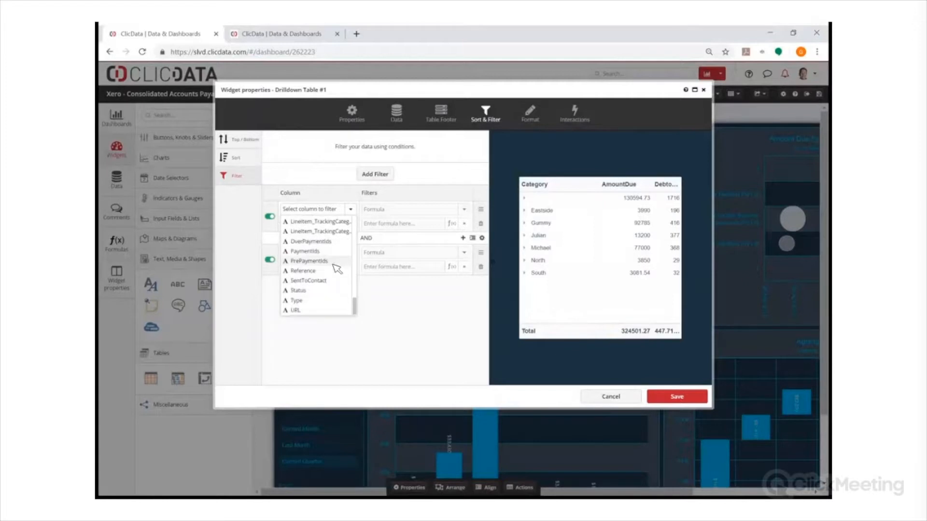
pyautogui.click(311, 298)
pyautogui.click(399, 209)
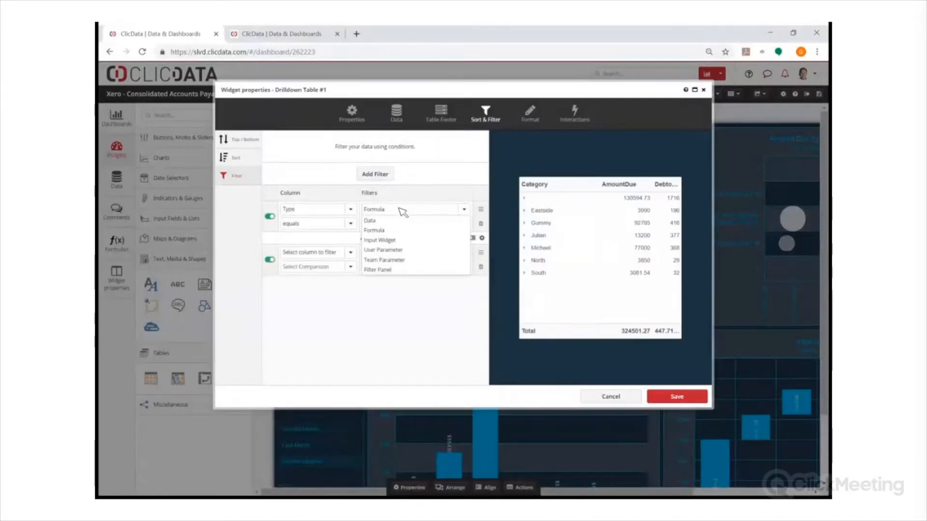
pyautogui.click(388, 221)
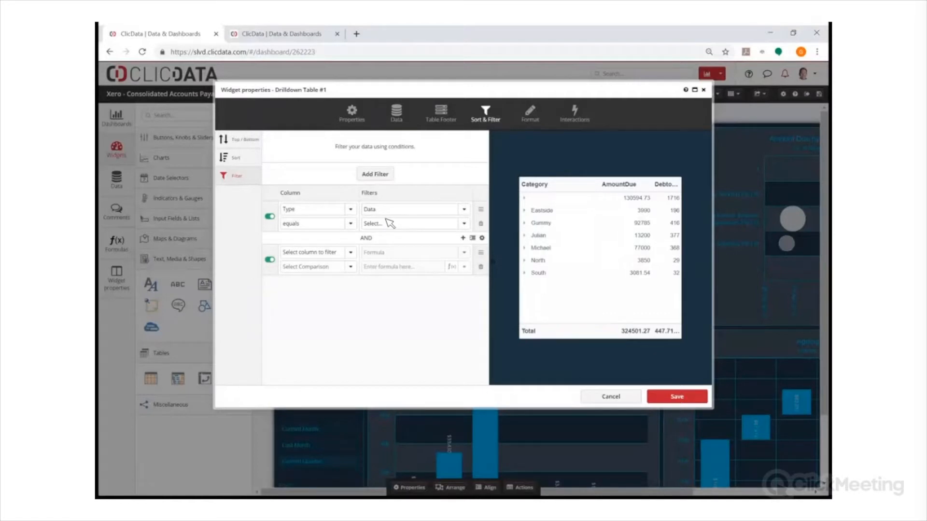
pyautogui.click(393, 224)
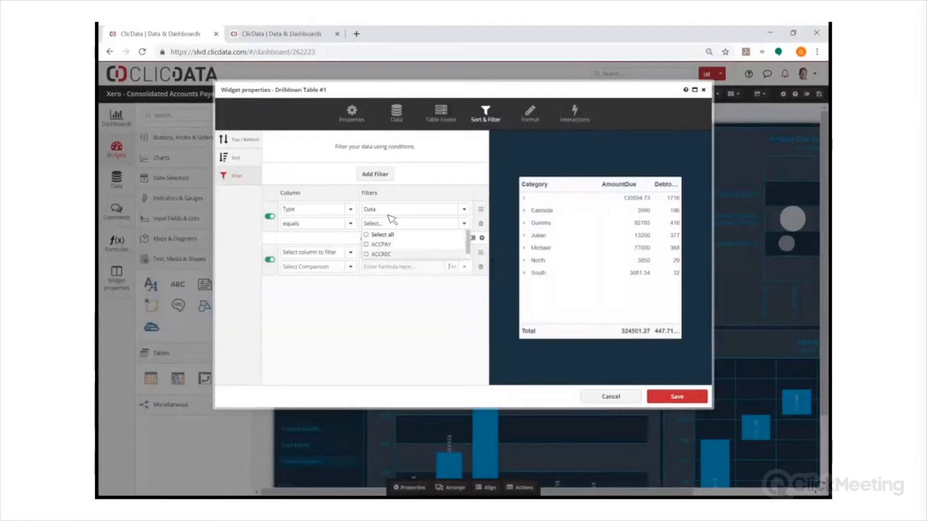
# - Make the Type filter take its value from the Type Switch input widget
pyautogui.click(389, 211)
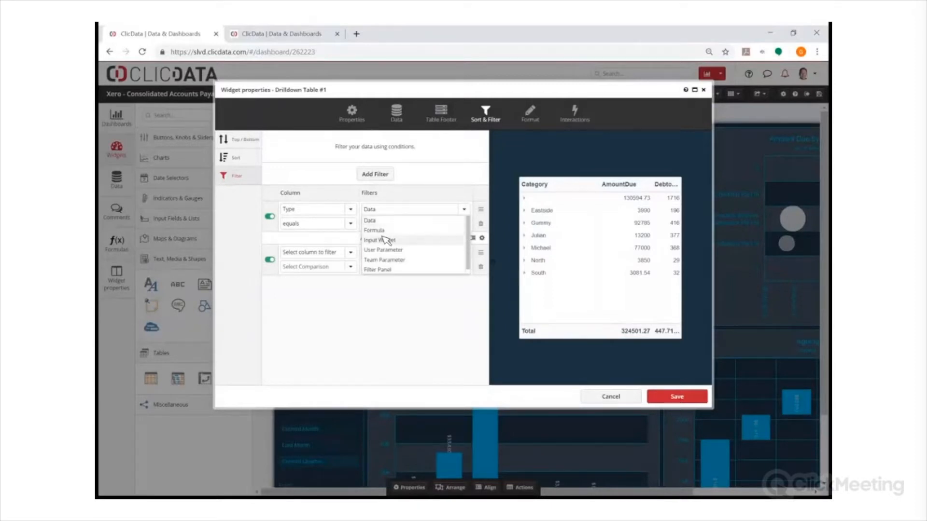
pyautogui.click(385, 240)
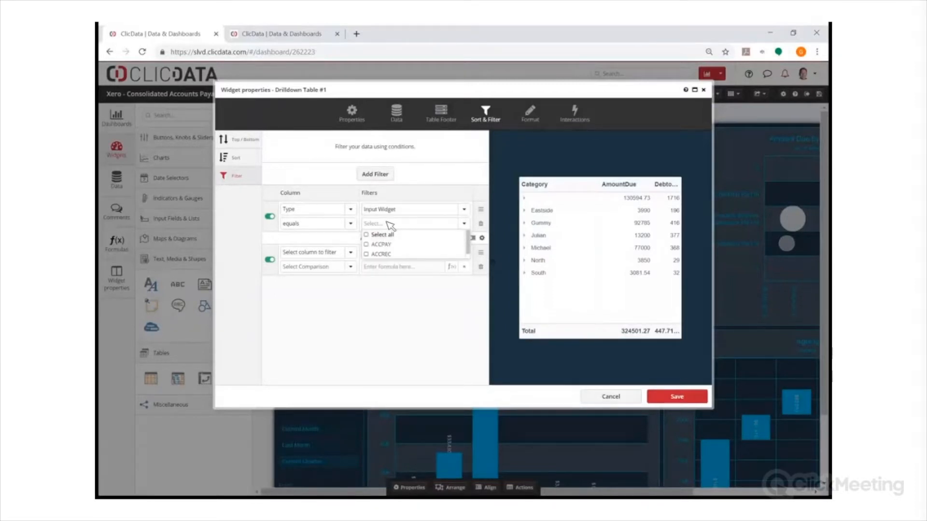
pyautogui.click(390, 224)
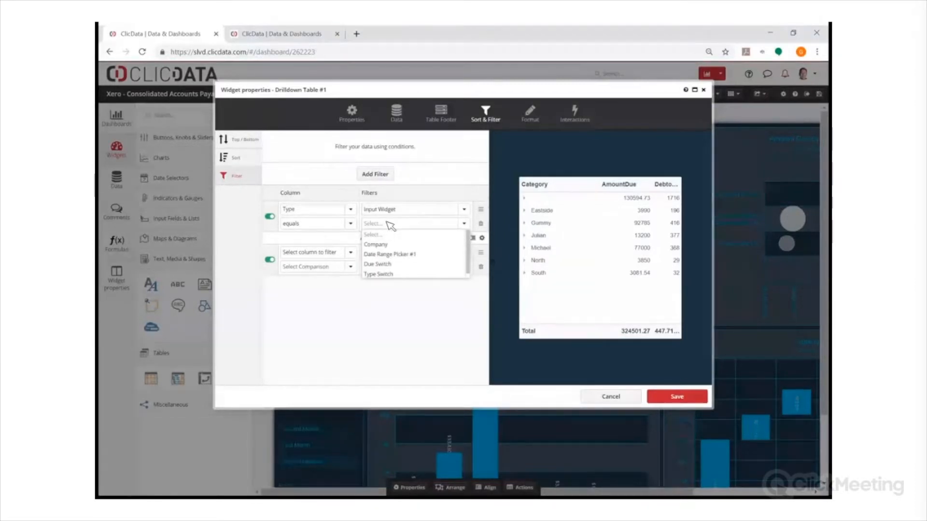
pyautogui.click(382, 273)
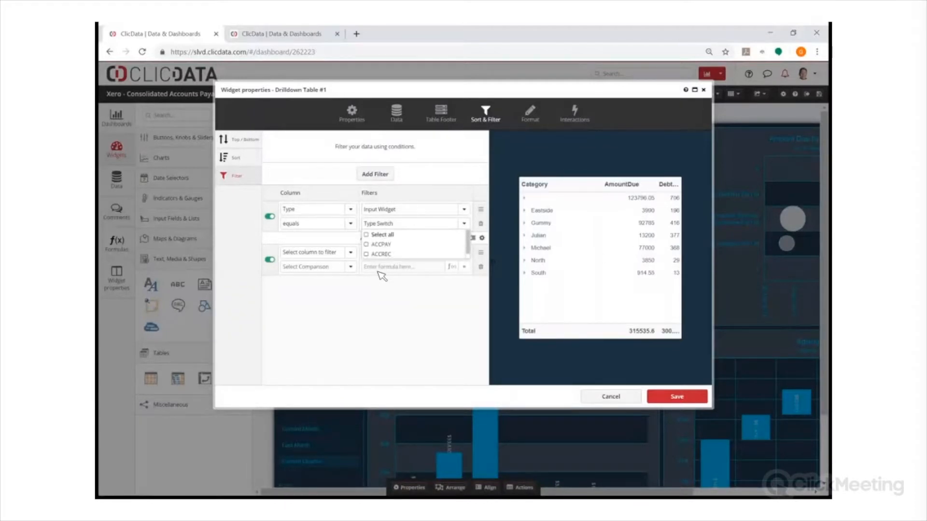
pyautogui.click(385, 211)
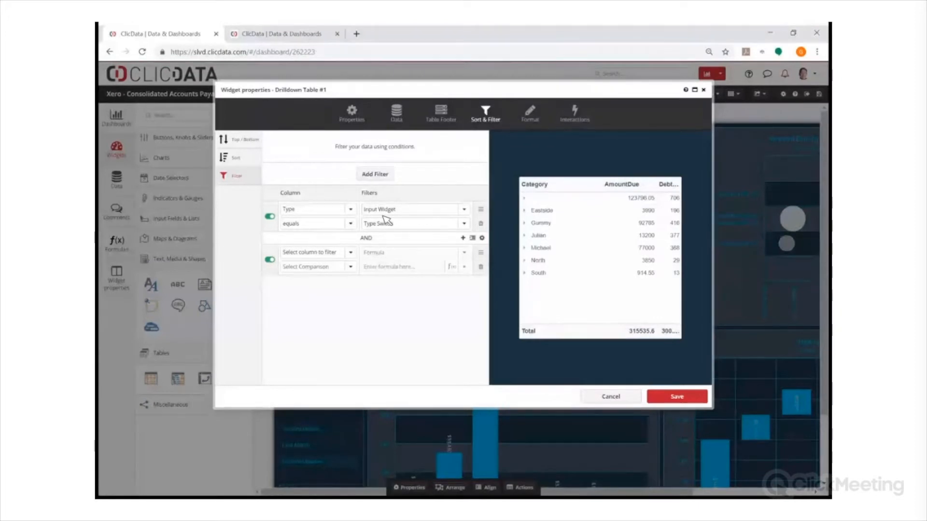
# - Set the second filter condition to the Company column with equals, taking its value from the Company input widget
pyautogui.click(351, 253)
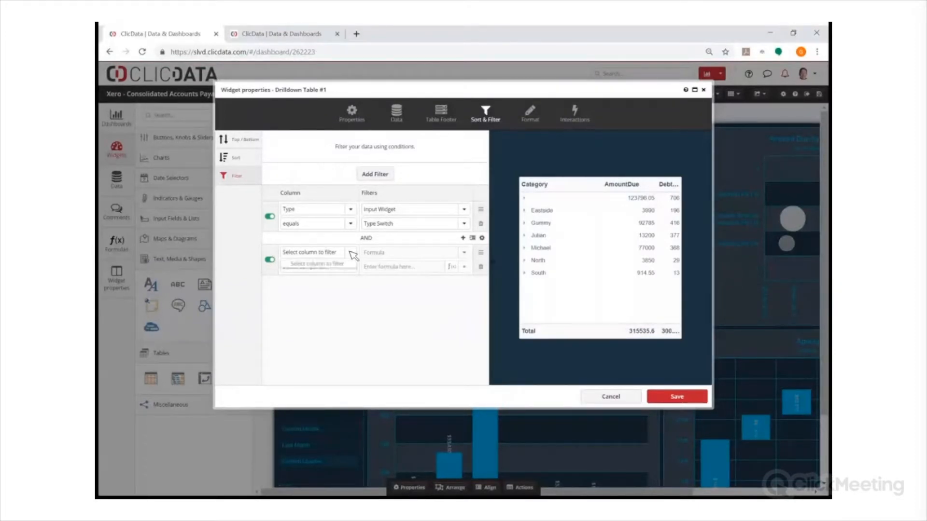
pyautogui.scroll(-5, 325, 305)
pyautogui.scroll(3, 326, 307)
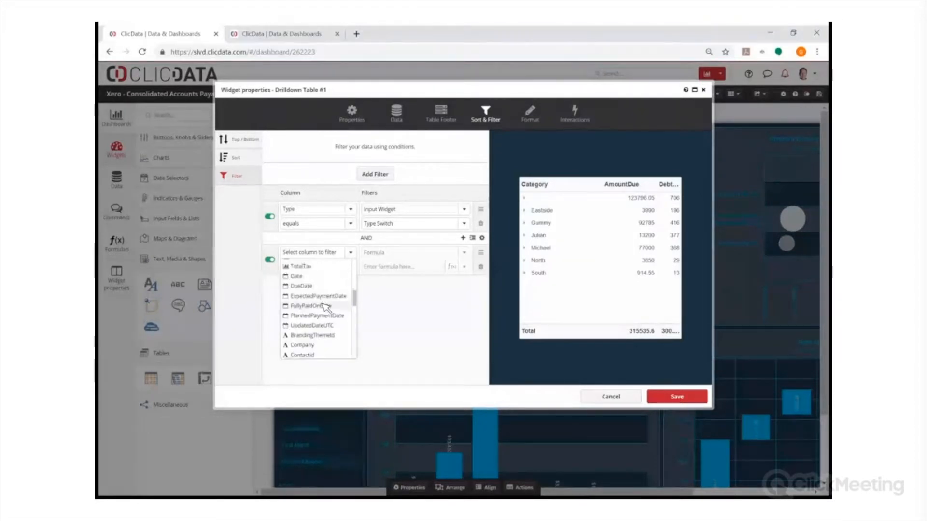
pyautogui.click(317, 344)
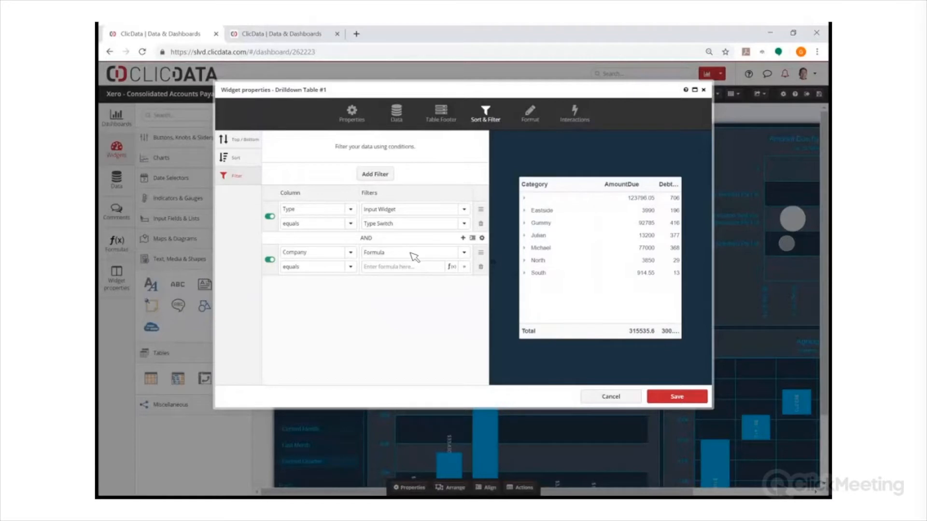
pyautogui.click(412, 255)
pyautogui.click(393, 282)
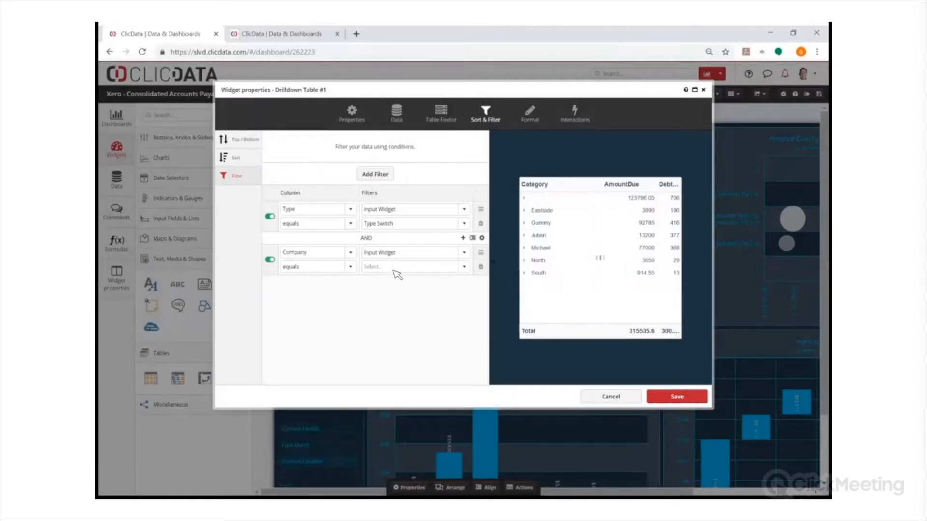
pyautogui.click(397, 268)
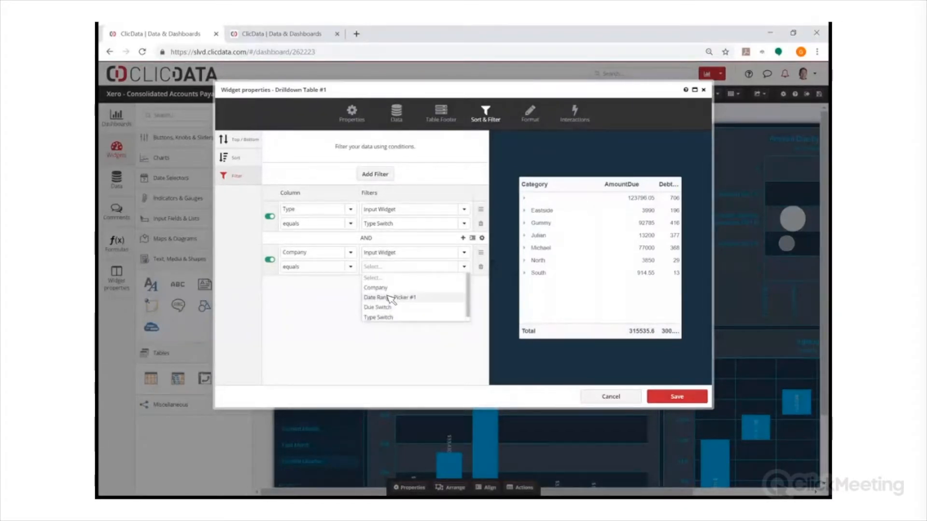
pyautogui.click(385, 288)
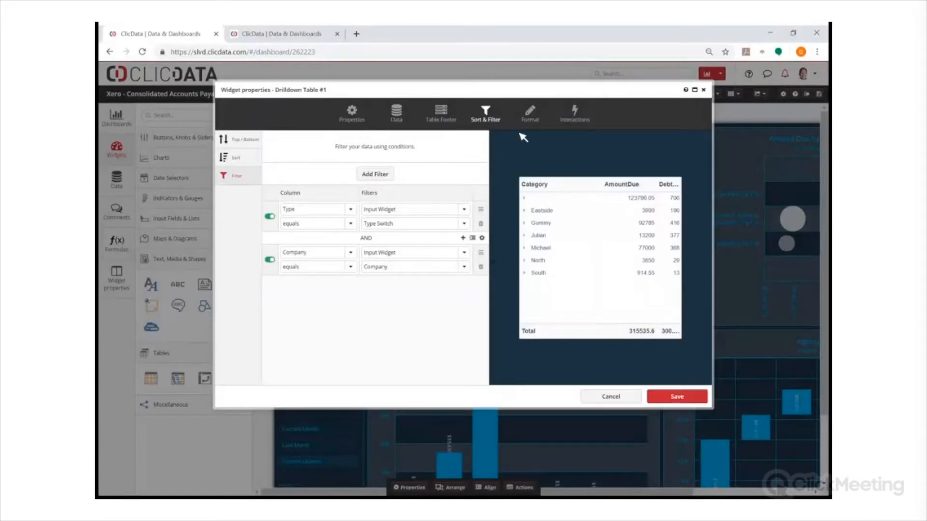
# - Format the drilldown table with the dark background color #1e3240 and a white font
pyautogui.click(532, 119)
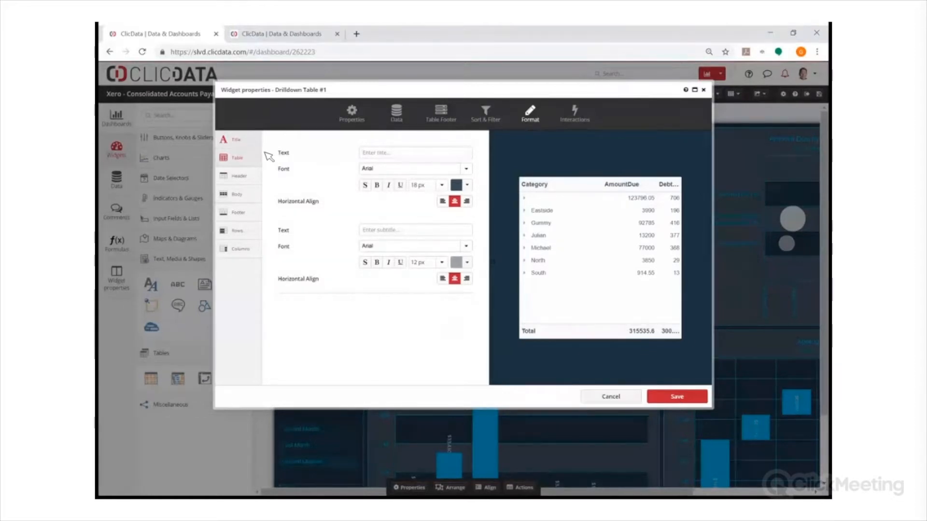
pyautogui.click(239, 158)
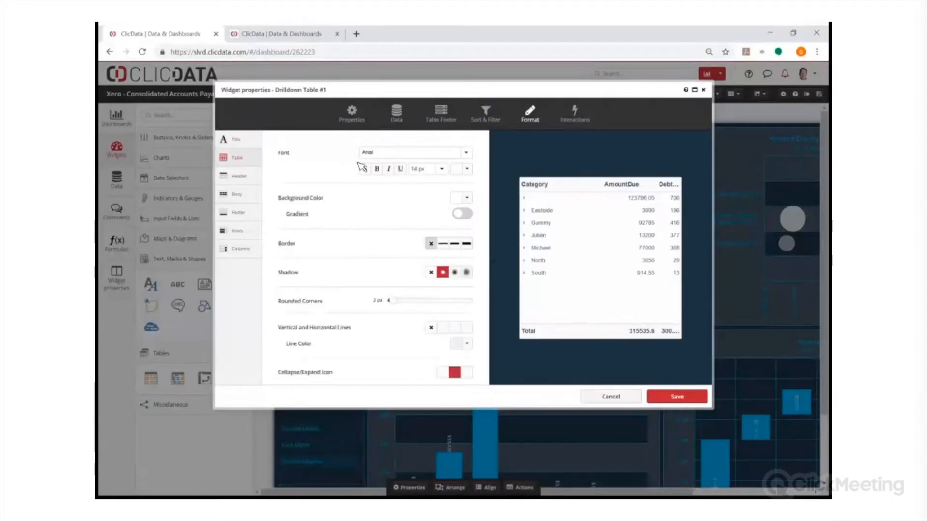
pyautogui.click(453, 167)
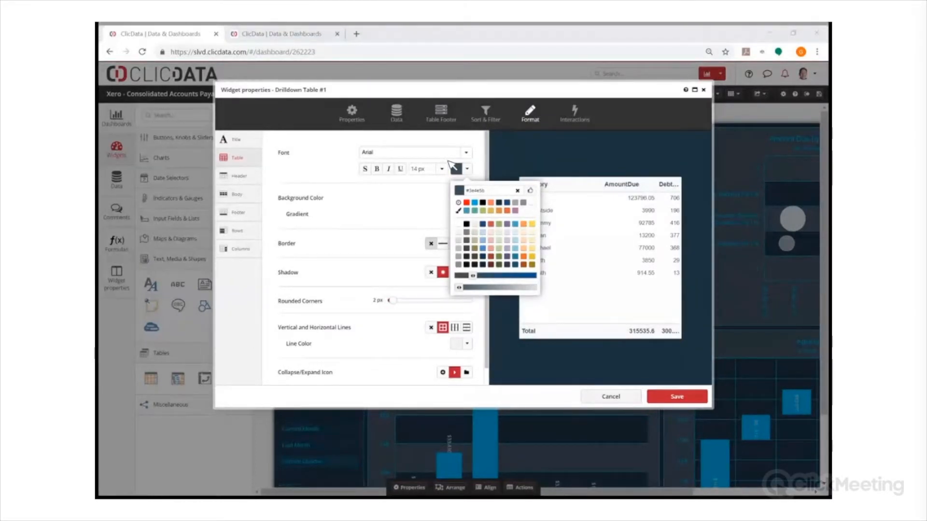
pyautogui.write('#1e3240')
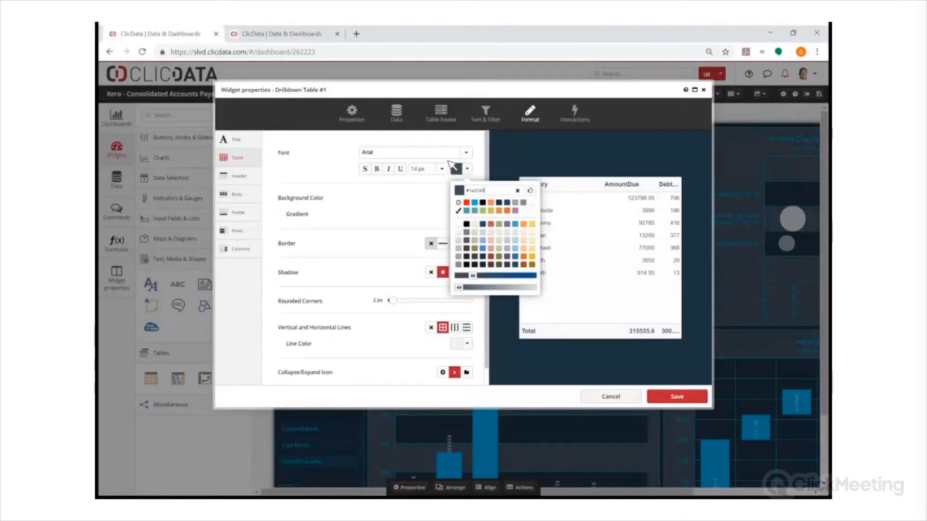
pyautogui.click(529, 191)
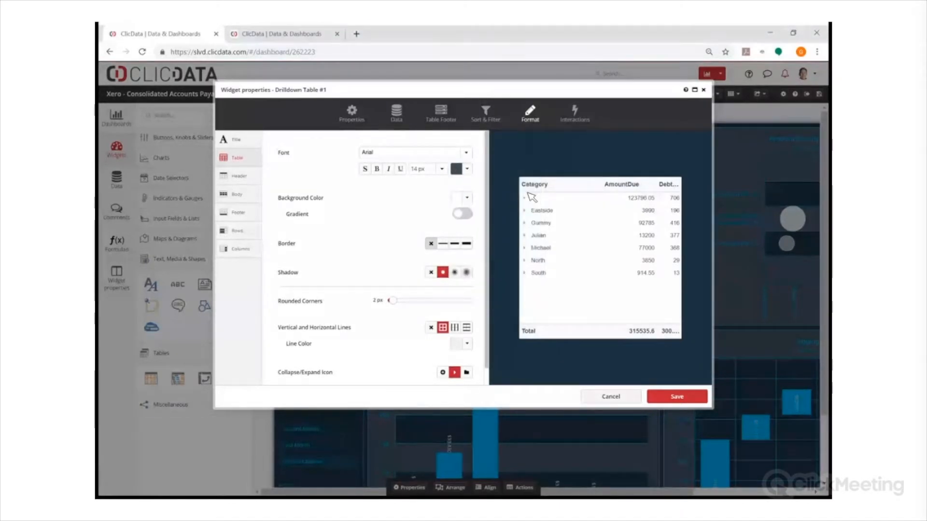
pyautogui.click(467, 198)
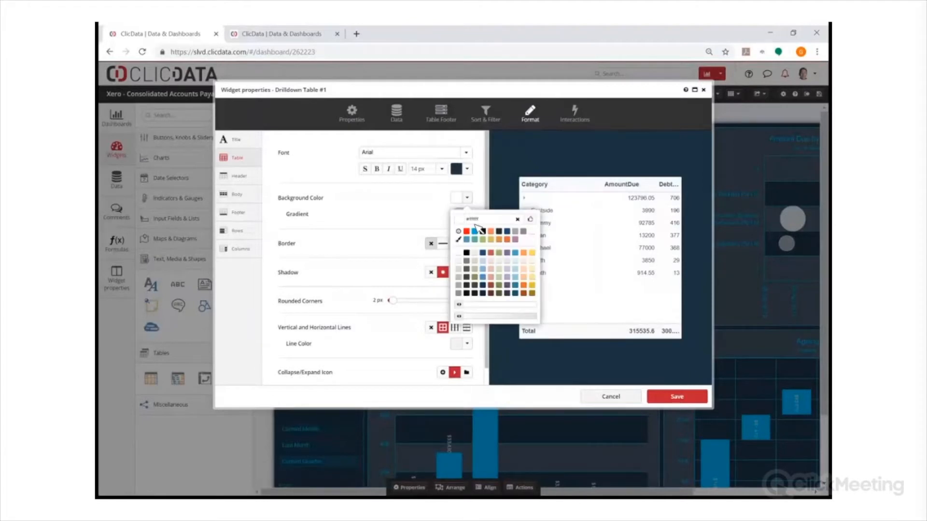
pyautogui.click(530, 219)
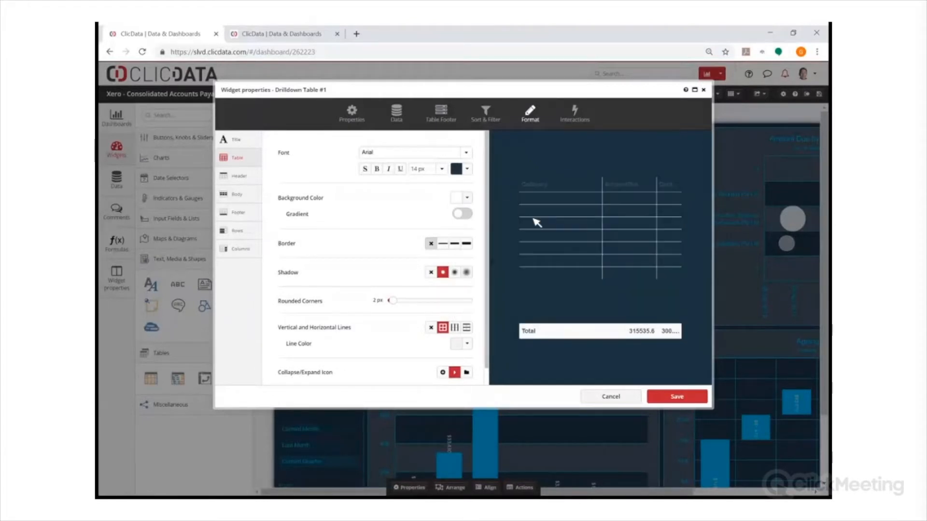
pyautogui.click(466, 170)
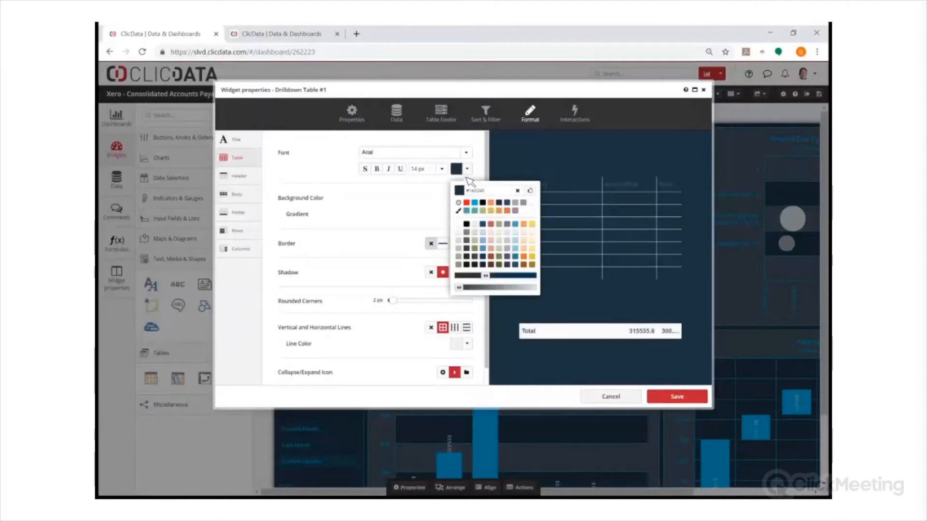
pyautogui.click(459, 224)
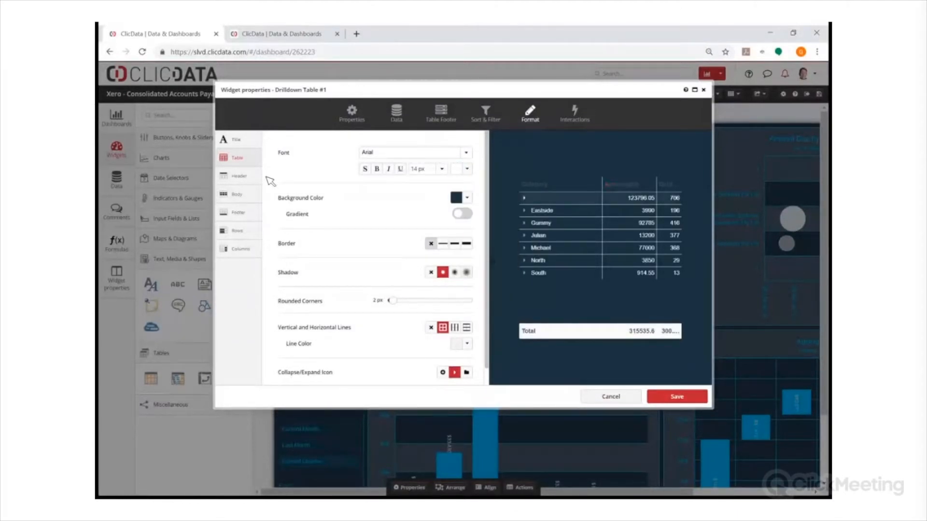
# - Set the table header's font color to white and save the widget properties
pyautogui.click(239, 176)
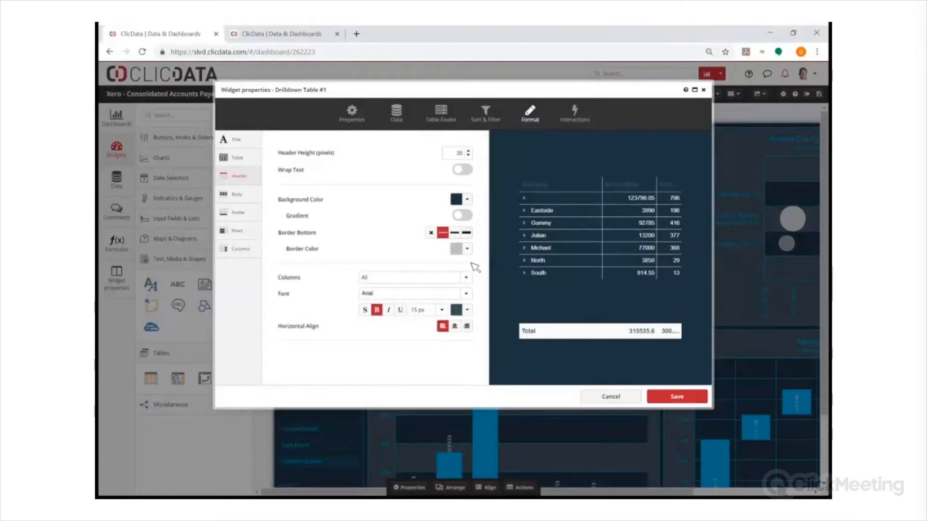
pyautogui.click(468, 310)
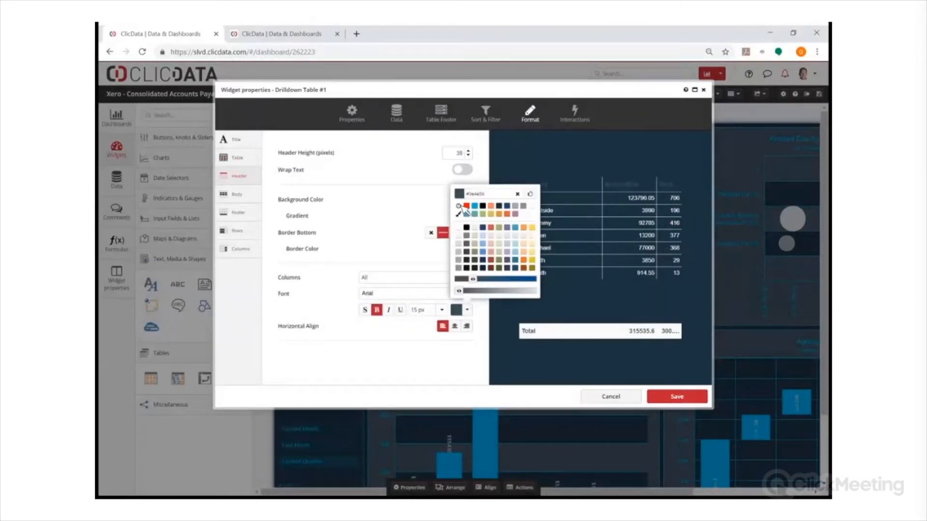
pyautogui.click(460, 227)
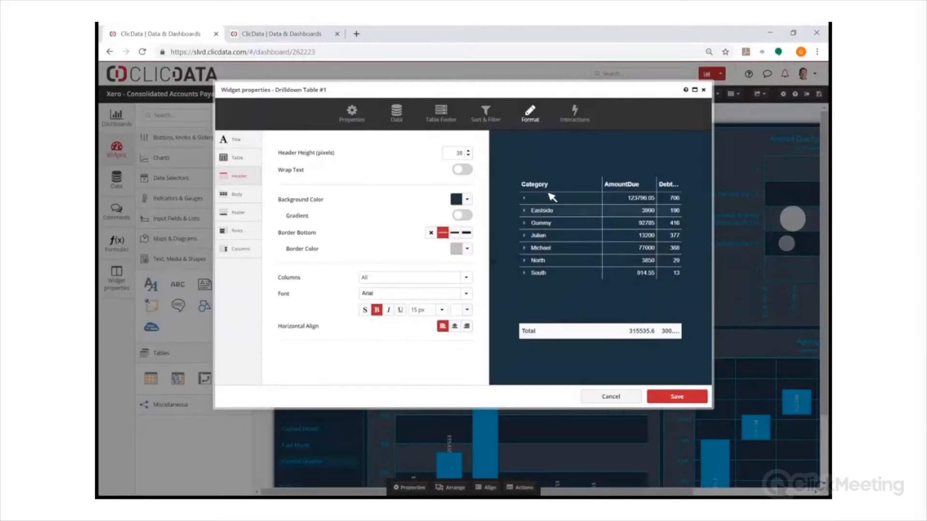
pyautogui.click(671, 396)
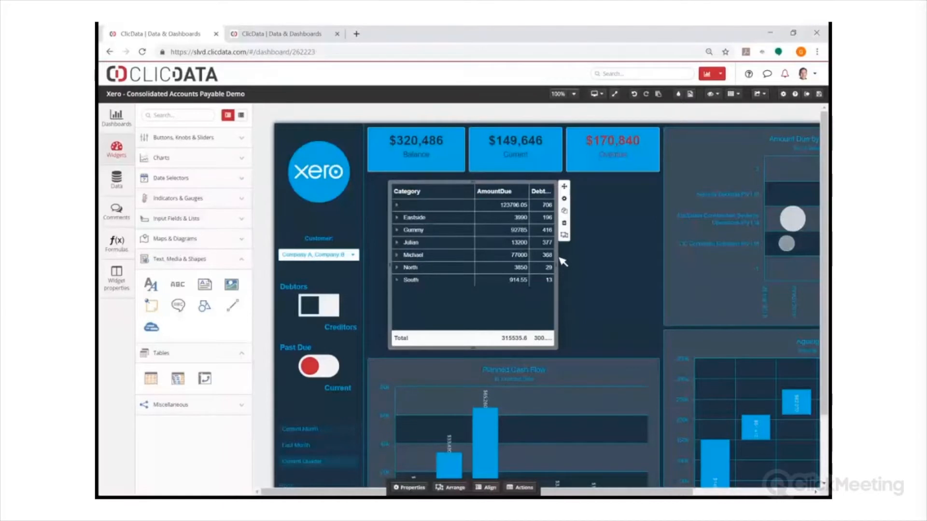
# - Widen and lengthen the drilldown table to fill the area between the balance tiles and the Planned Cash Flow chart
pyautogui.moveTo(559, 263); pyautogui.dragTo(664, 270)
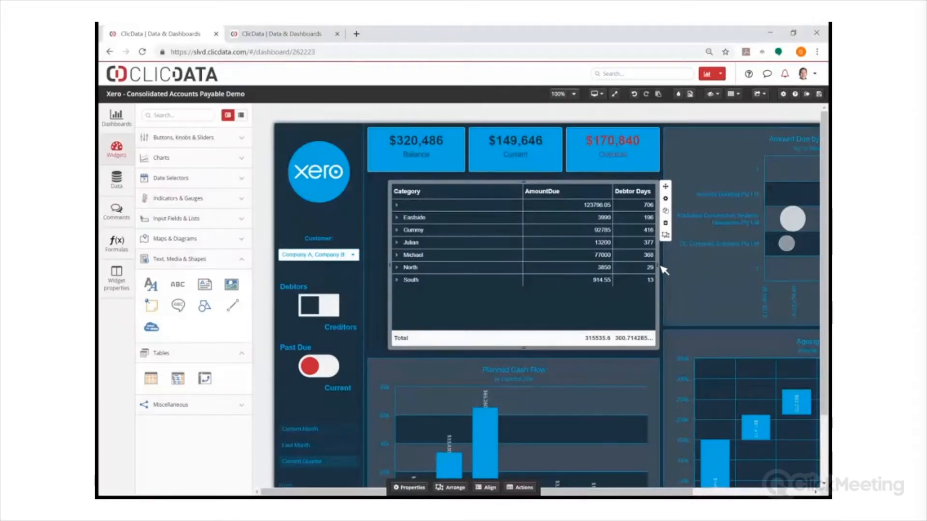
pyautogui.moveTo(515, 348); pyautogui.dragTo(516, 353)
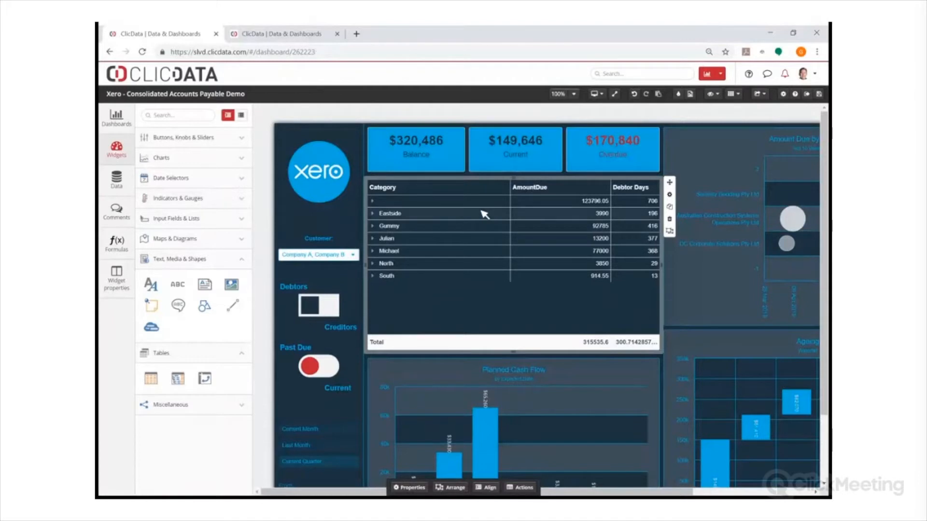
# - Filter the dashboard by Company A only, and switch the Customer selection to Company B only
pyautogui.click(354, 255)
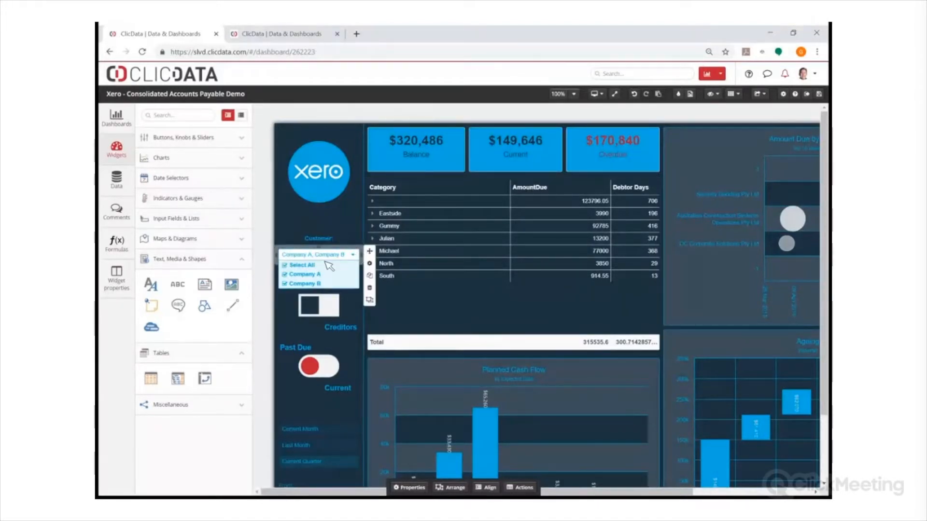
pyautogui.click(303, 266)
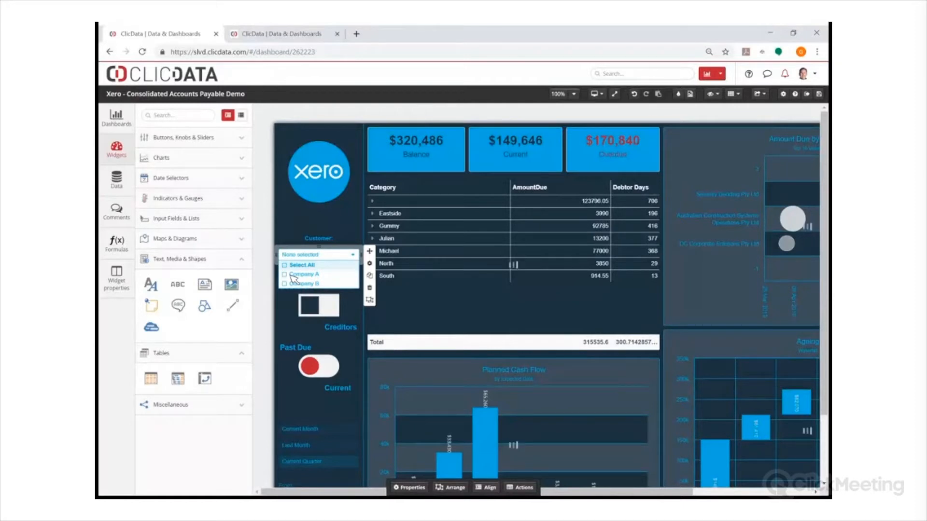
pyautogui.click(292, 275)
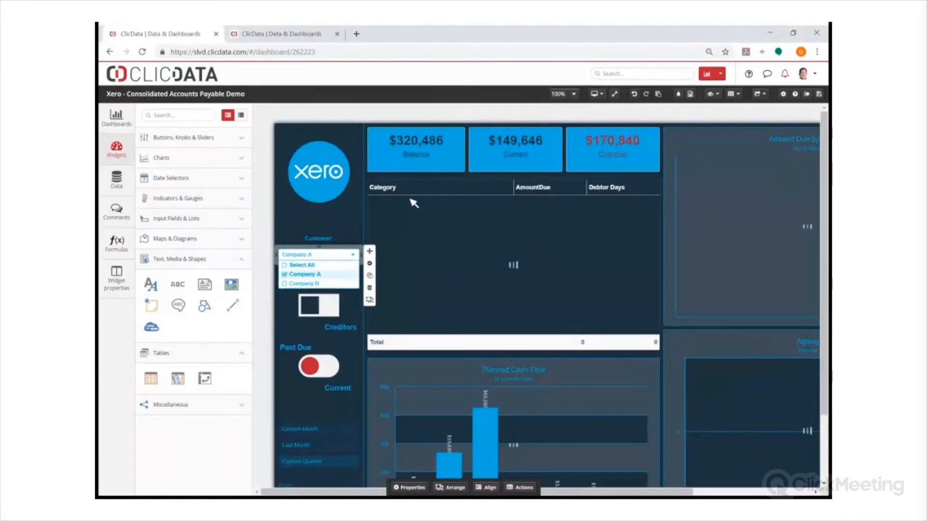
pyautogui.click(290, 275)
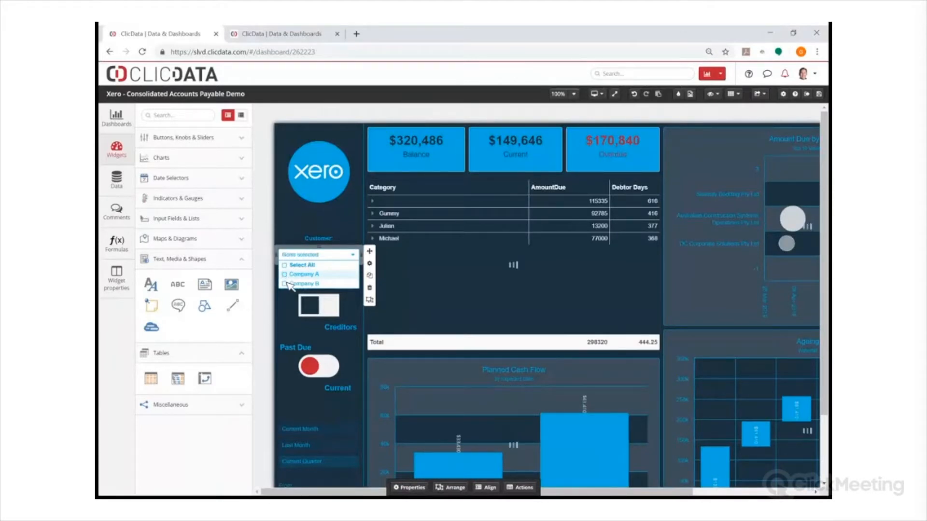
pyautogui.click(289, 284)
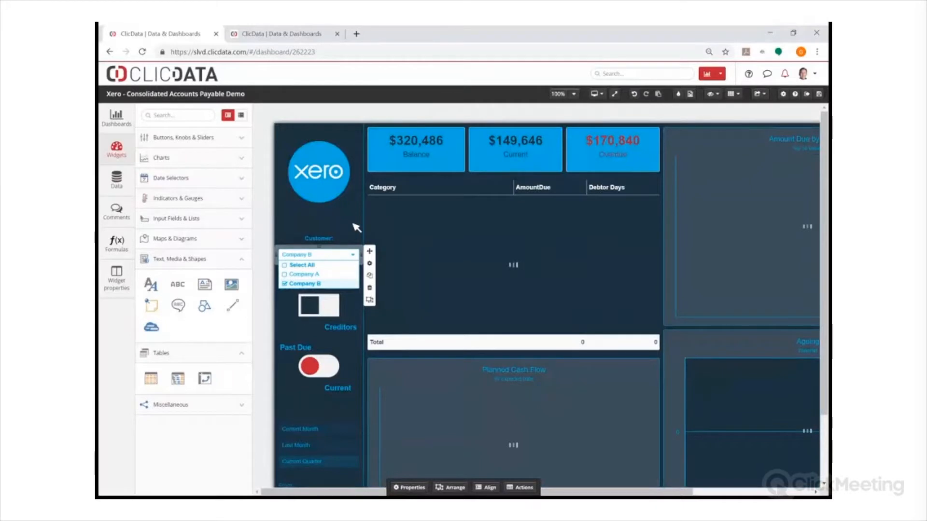
pyautogui.click(355, 225)
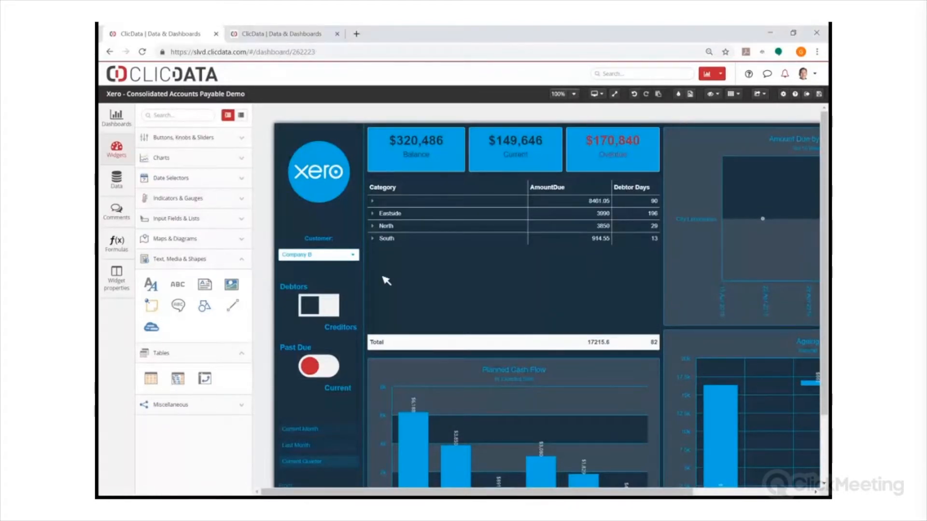
# - Save the dashboard and exit the editor to the dashboards list
pyautogui.click(819, 94)
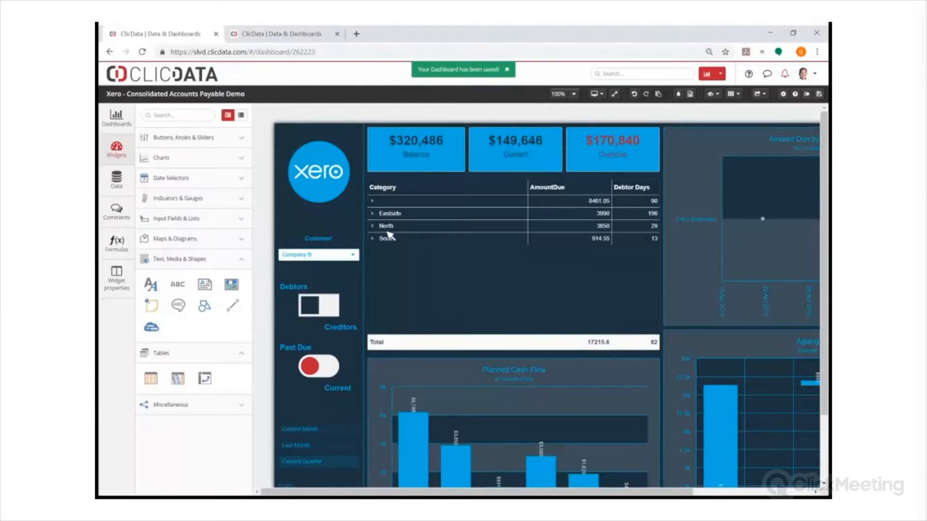
pyautogui.click(806, 94)
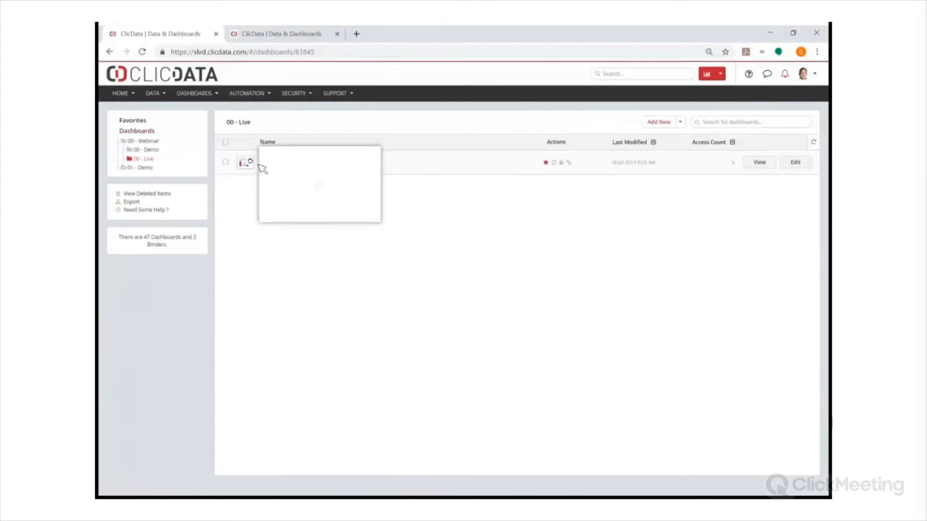
# - Look up team members matching "te" in the dashboard's security settings, and leave without saving
pyautogui.click(562, 163)
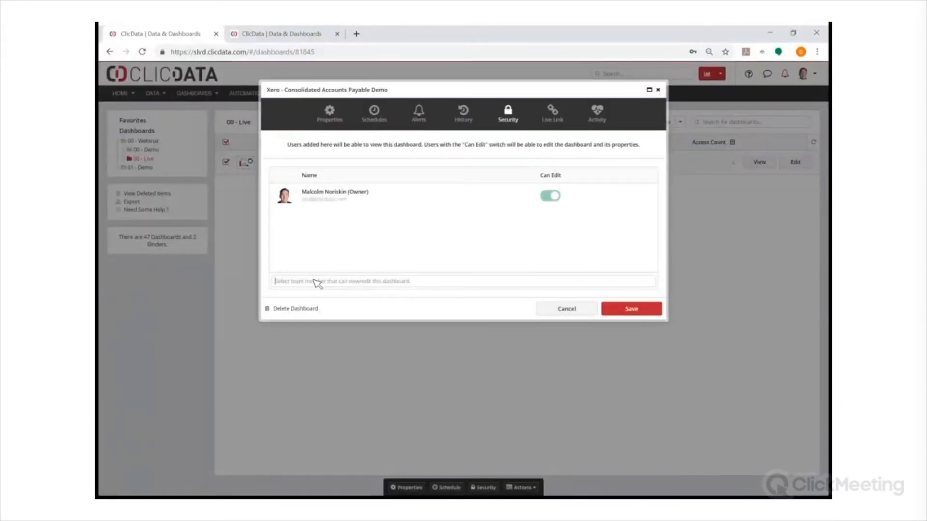
pyautogui.click(317, 282)
pyautogui.write('te')
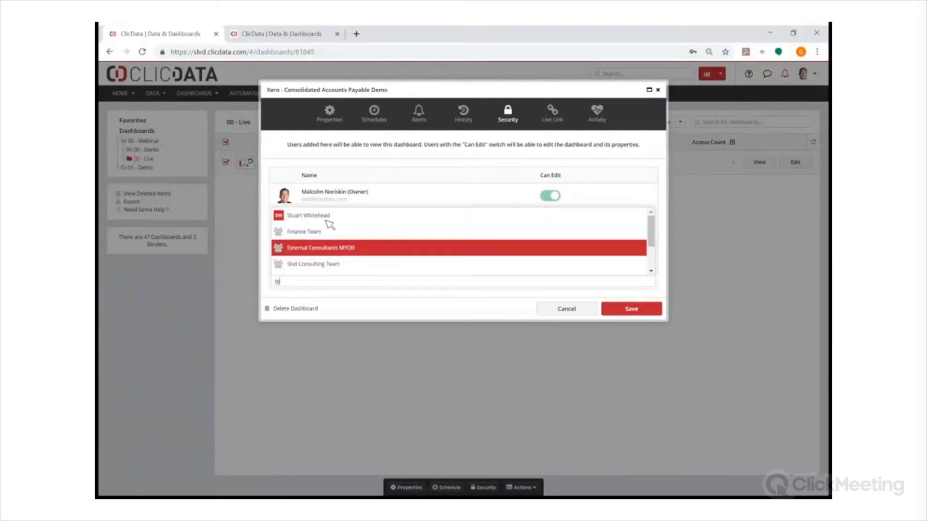
pyautogui.click(546, 307)
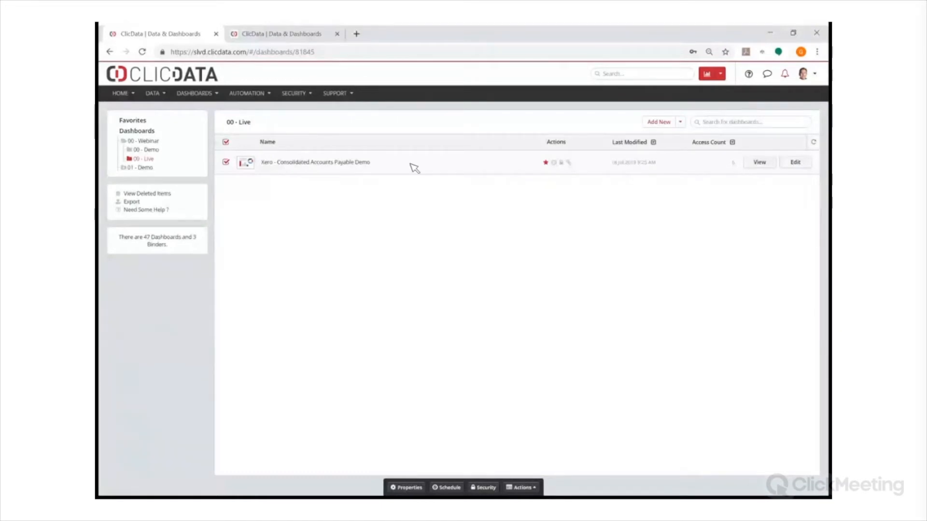
# - Enable the dashboard's Live Link to review its format and sharing URLs, and discard the change
pyautogui.click(568, 163)
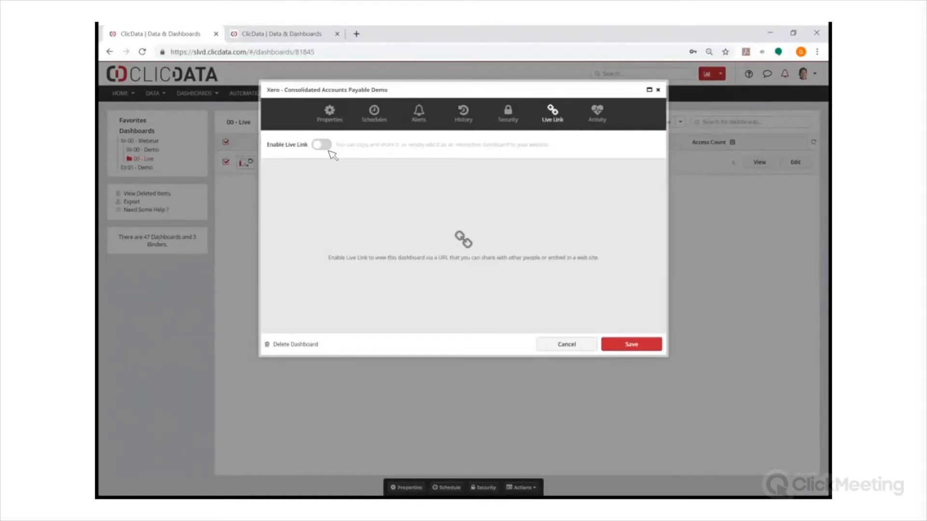
pyautogui.click(322, 145)
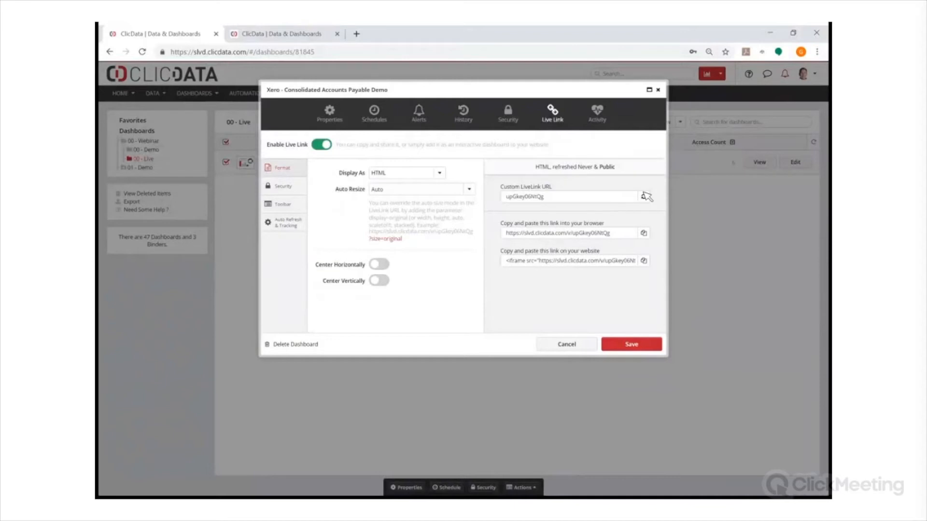
pyautogui.click(567, 344)
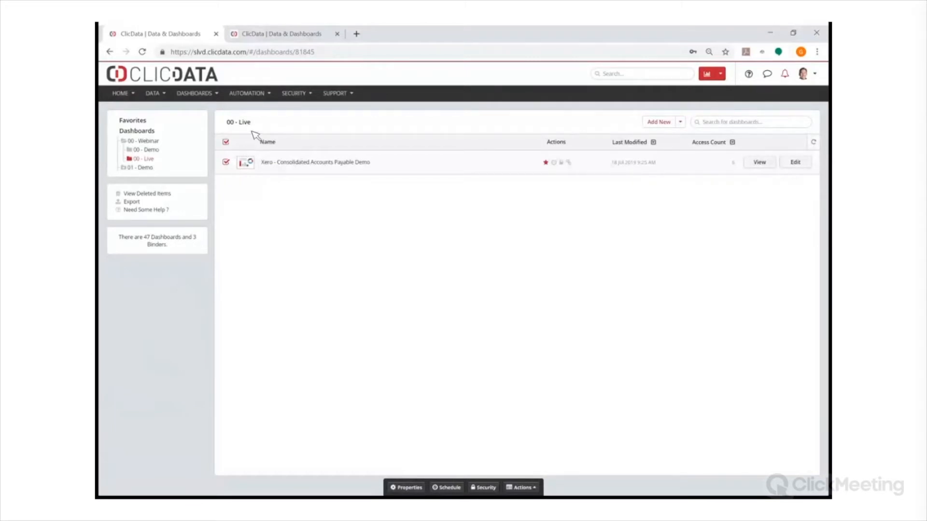
# - Open the Xero - Consolidated Ledgers dashboard from the Webinar home page
pyautogui.moveTo(268, 178)
pyautogui.moveTo(133, 98)
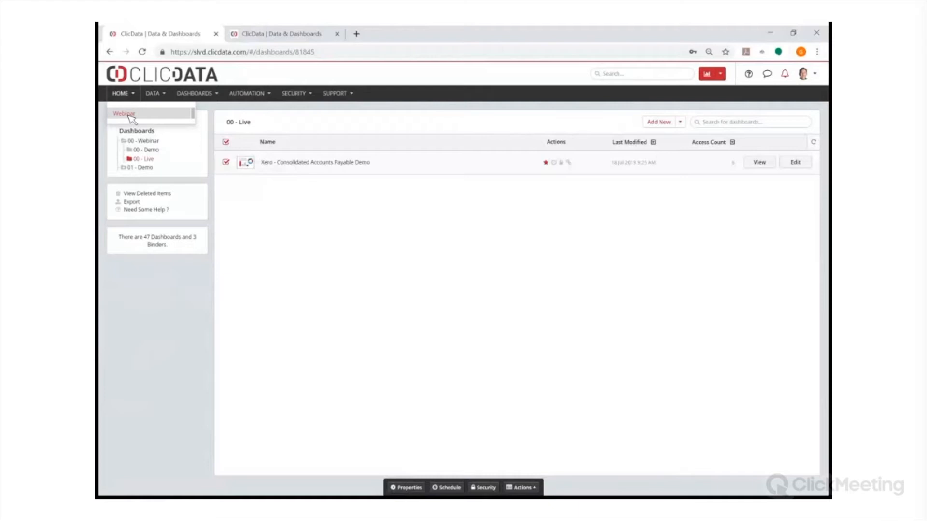
pyautogui.click(124, 114)
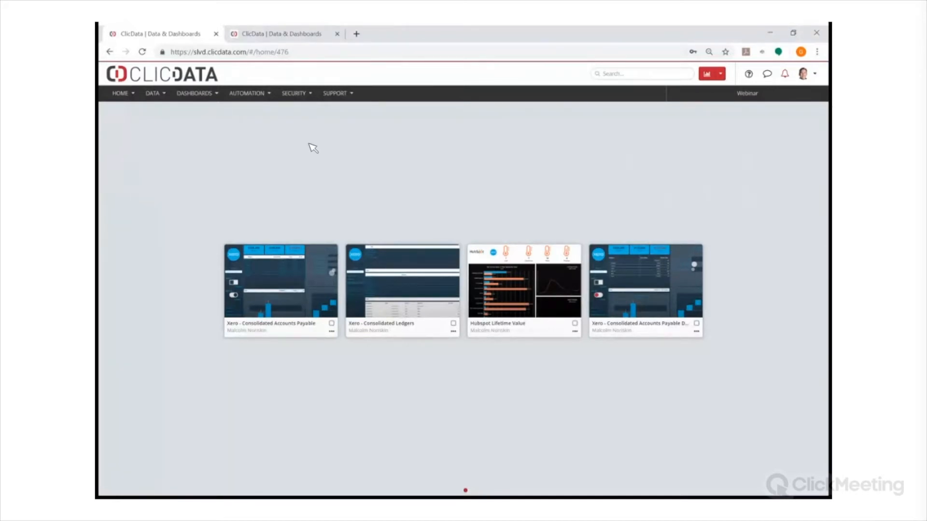
pyautogui.click(410, 264)
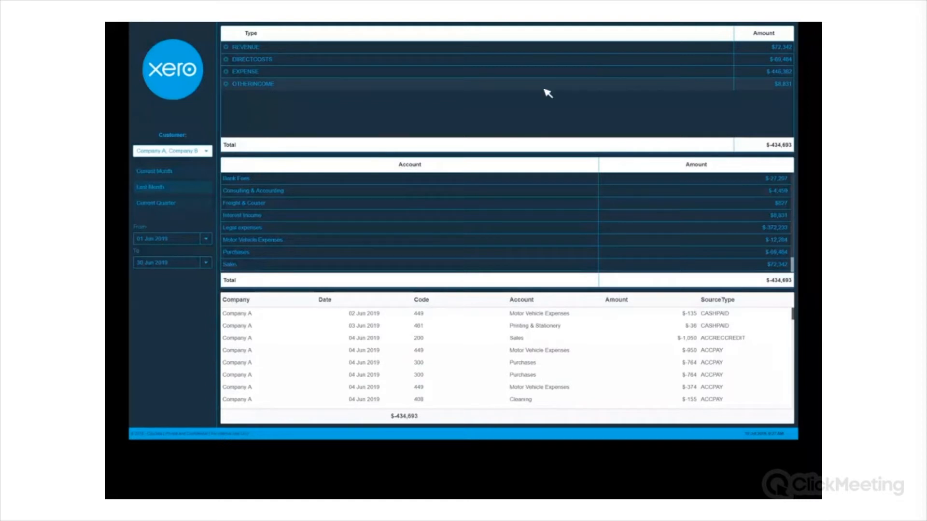
# - Expand the REVENUE type into its reporting codes, and filter the account table first by DIRECTCOSTS, finally by EXPENSE
pyautogui.click(235, 48)
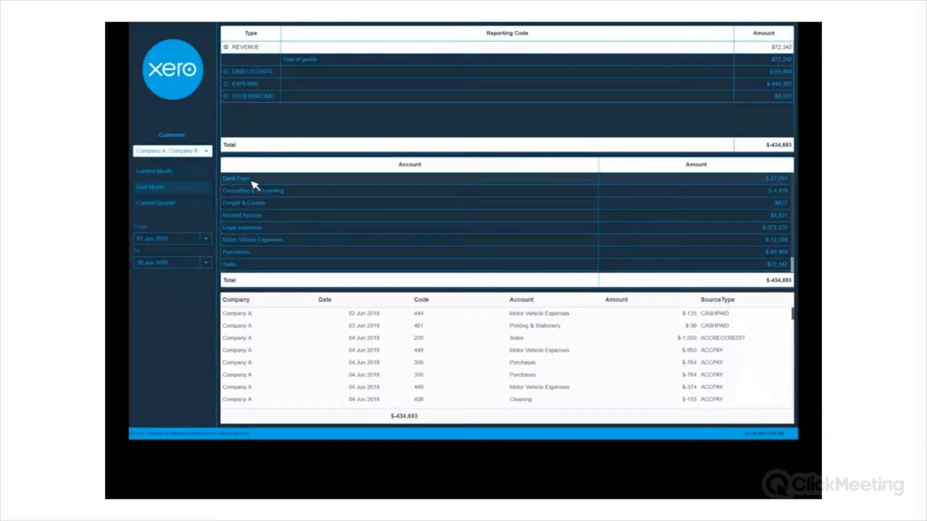
pyautogui.click(247, 75)
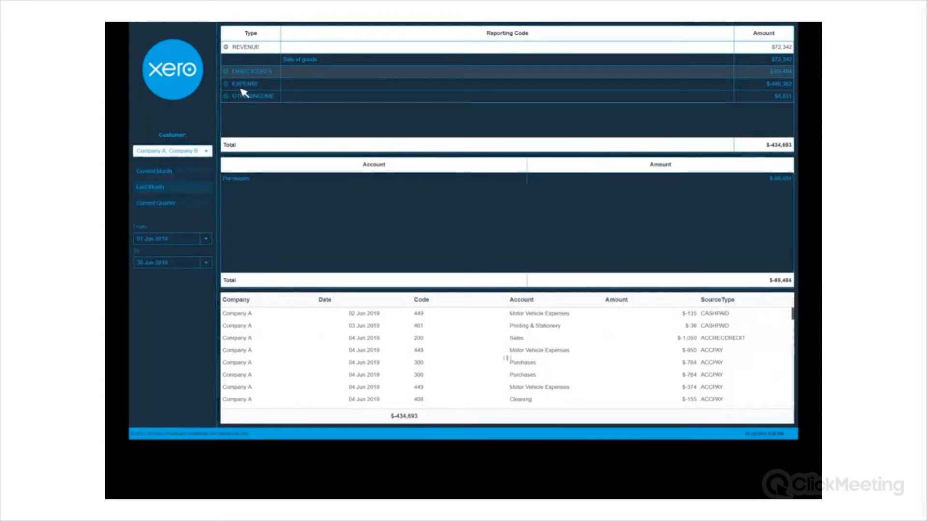
pyautogui.click(242, 88)
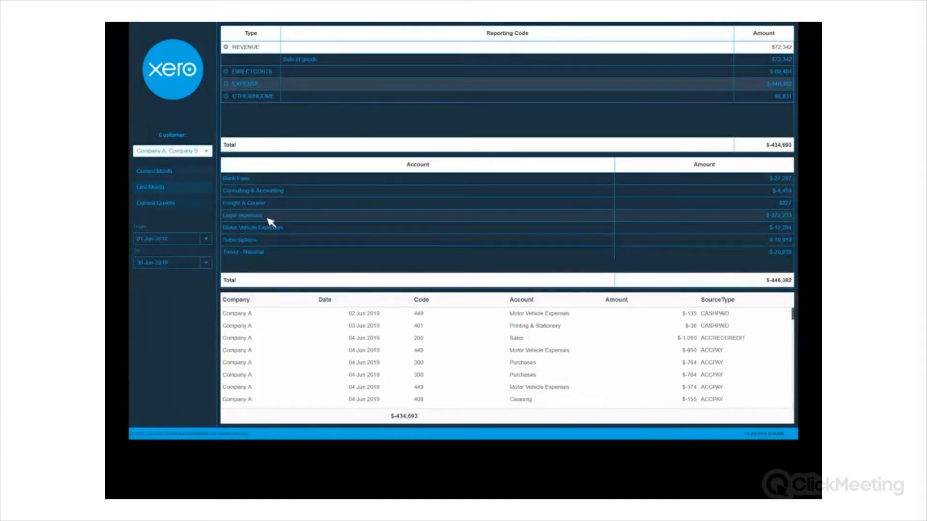
# - Drill into the ledger transactions behind individual expense accounts, including Consulting & Accounting, Legal expenses, Motor Vehicle Expenses and Subscriptions
pyautogui.click(258, 193)
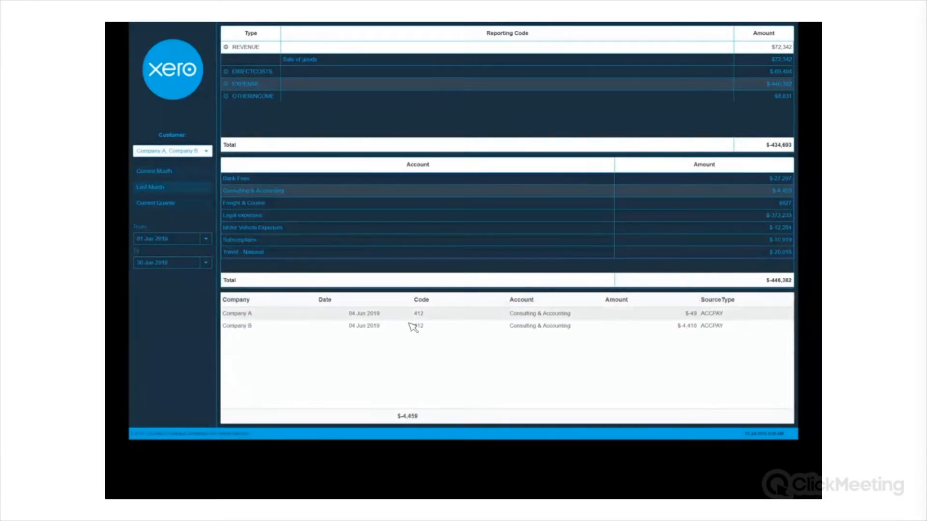
pyautogui.click(250, 217)
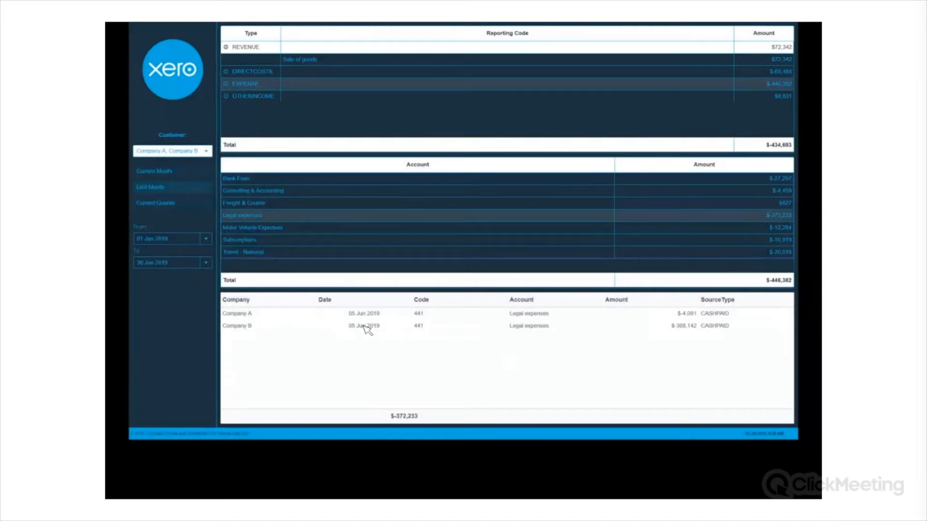
pyautogui.click(266, 233)
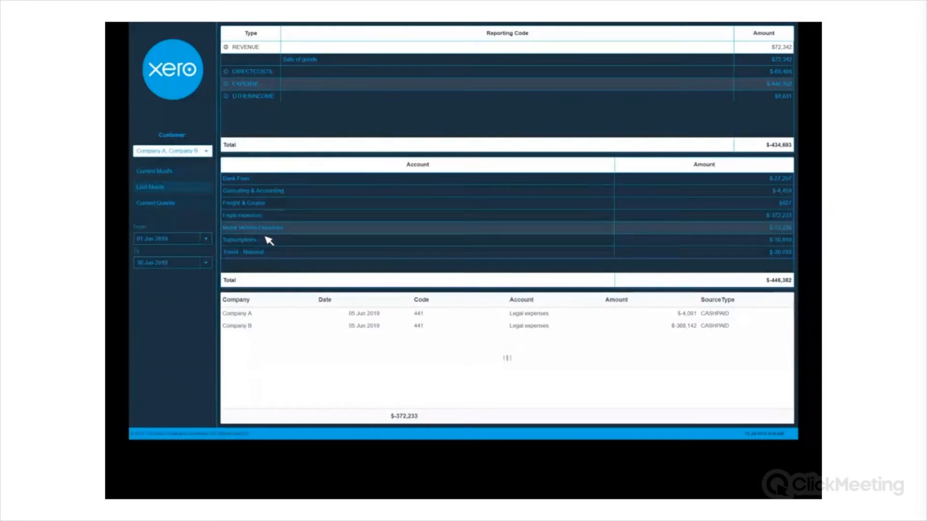
pyautogui.click(239, 242)
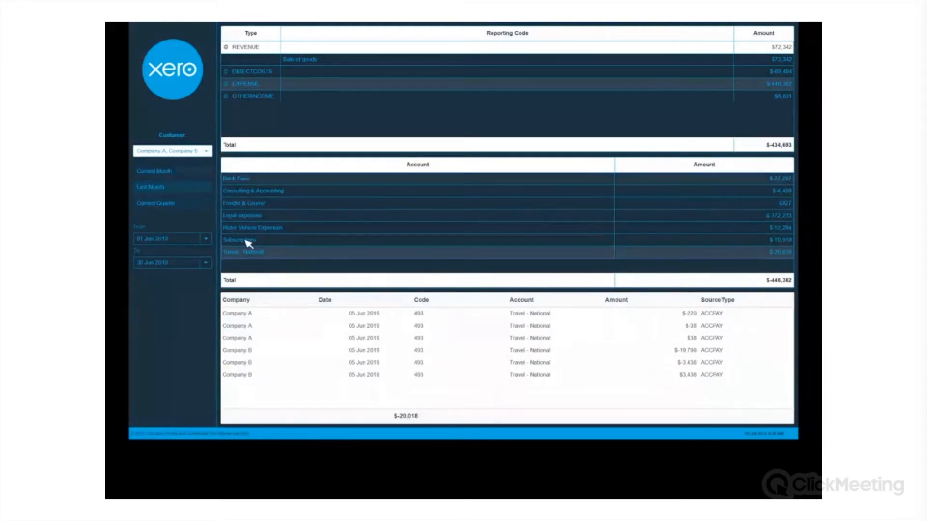
pyautogui.click(342, 196)
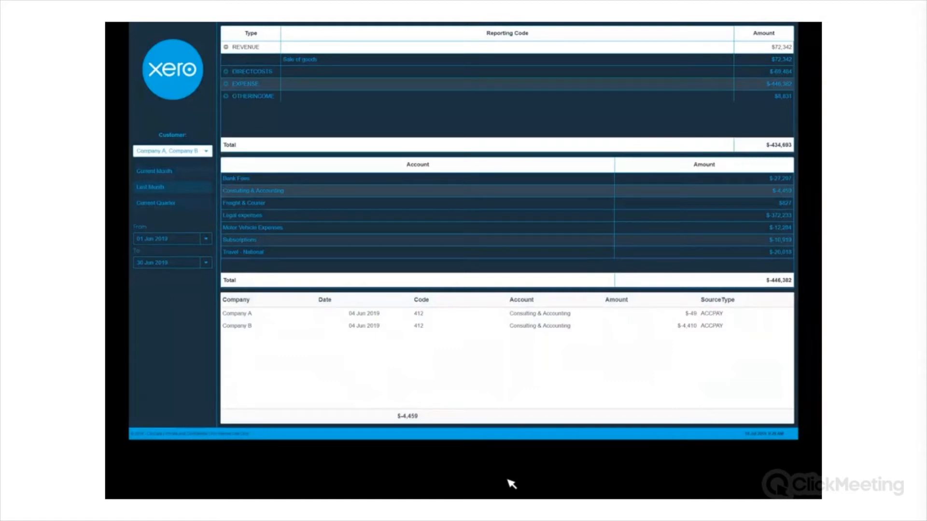
pyautogui.click(312, 60)
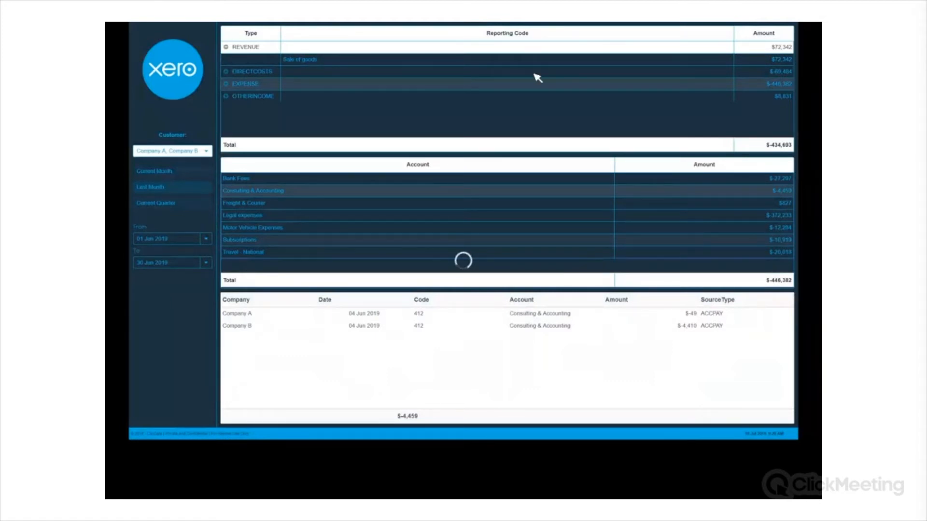
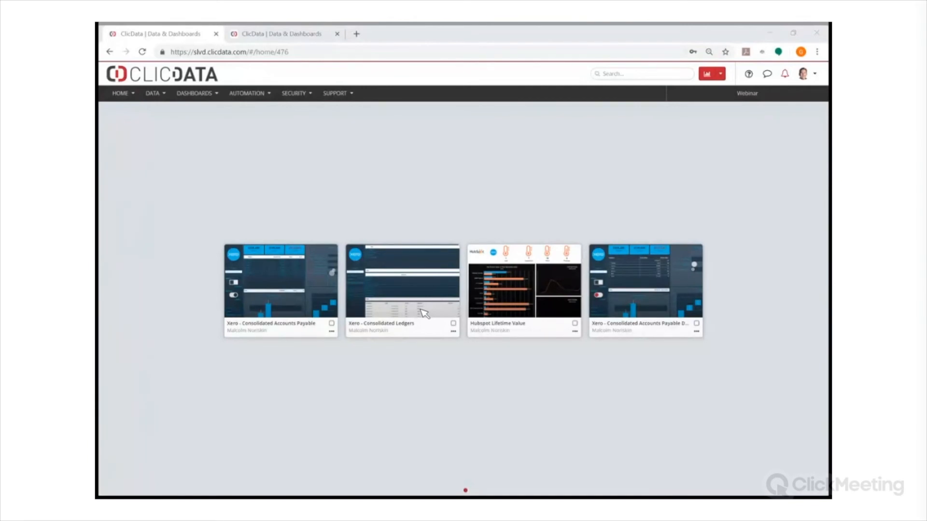
# - Review the run days and times of the Xero Refresh Data schedule without saving, and return to the home page
pyautogui.moveTo(250, 93)
pyautogui.click(250, 113)
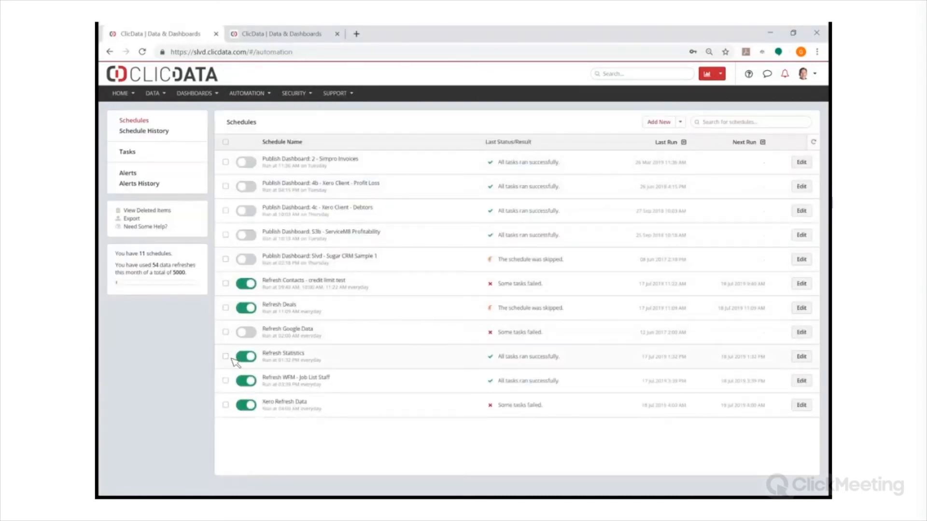
pyautogui.click(225, 405)
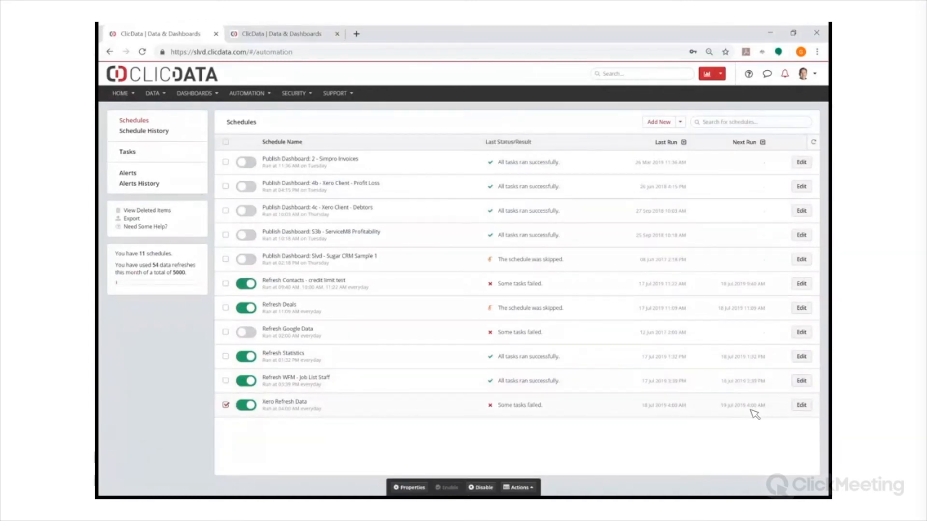
pyautogui.click(801, 405)
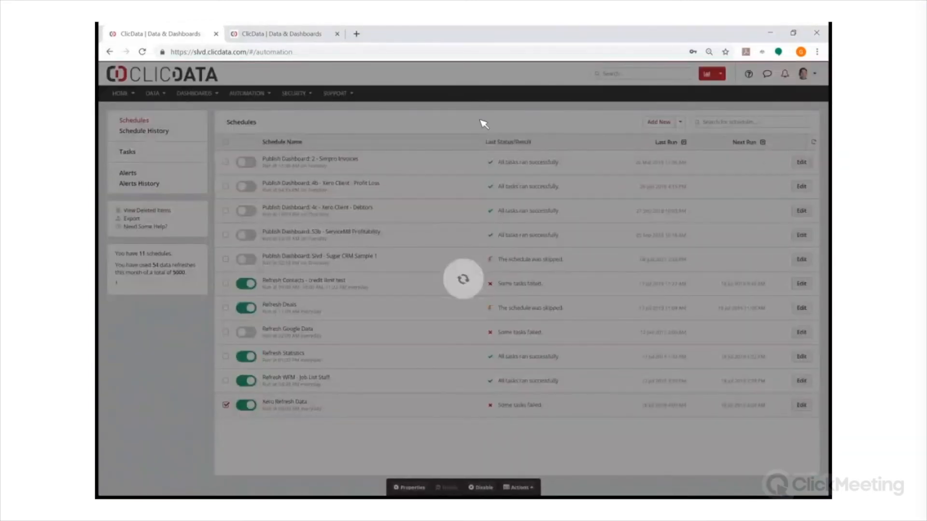
pyautogui.click(420, 126)
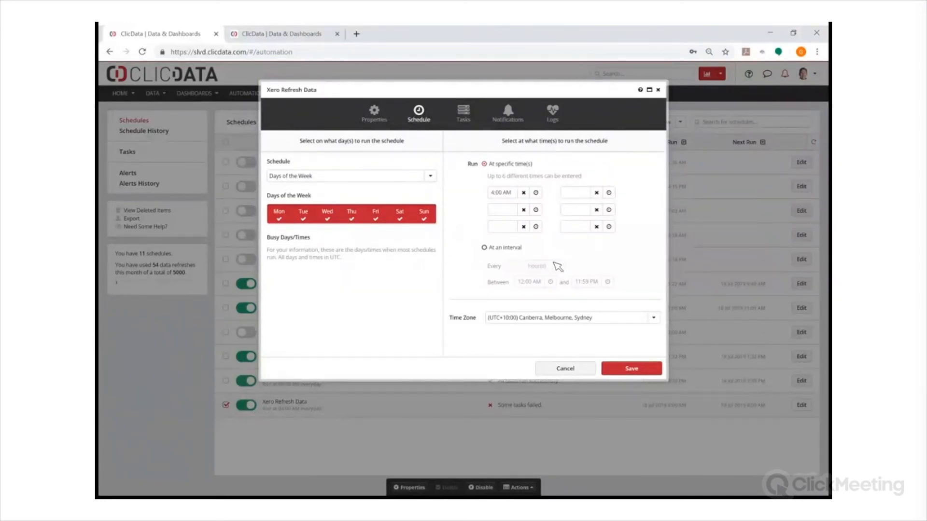
pyautogui.click(565, 367)
pyautogui.click(120, 94)
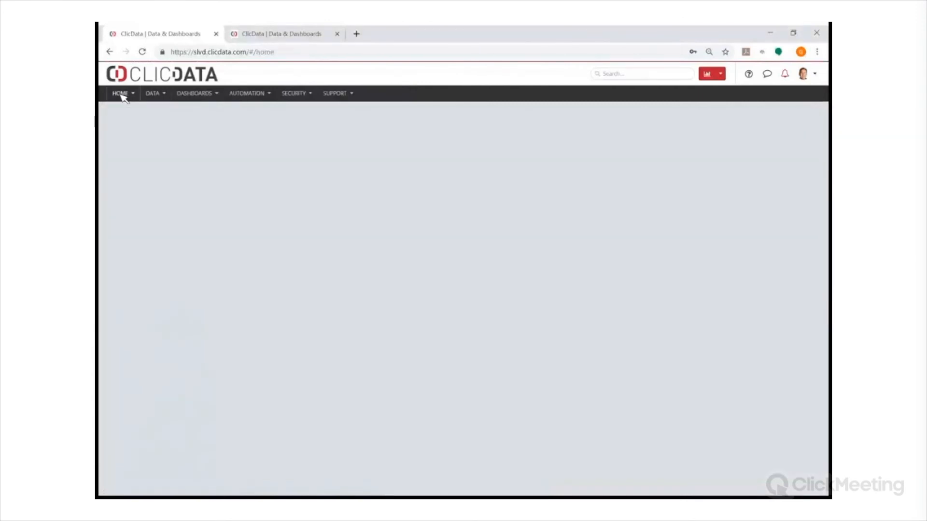